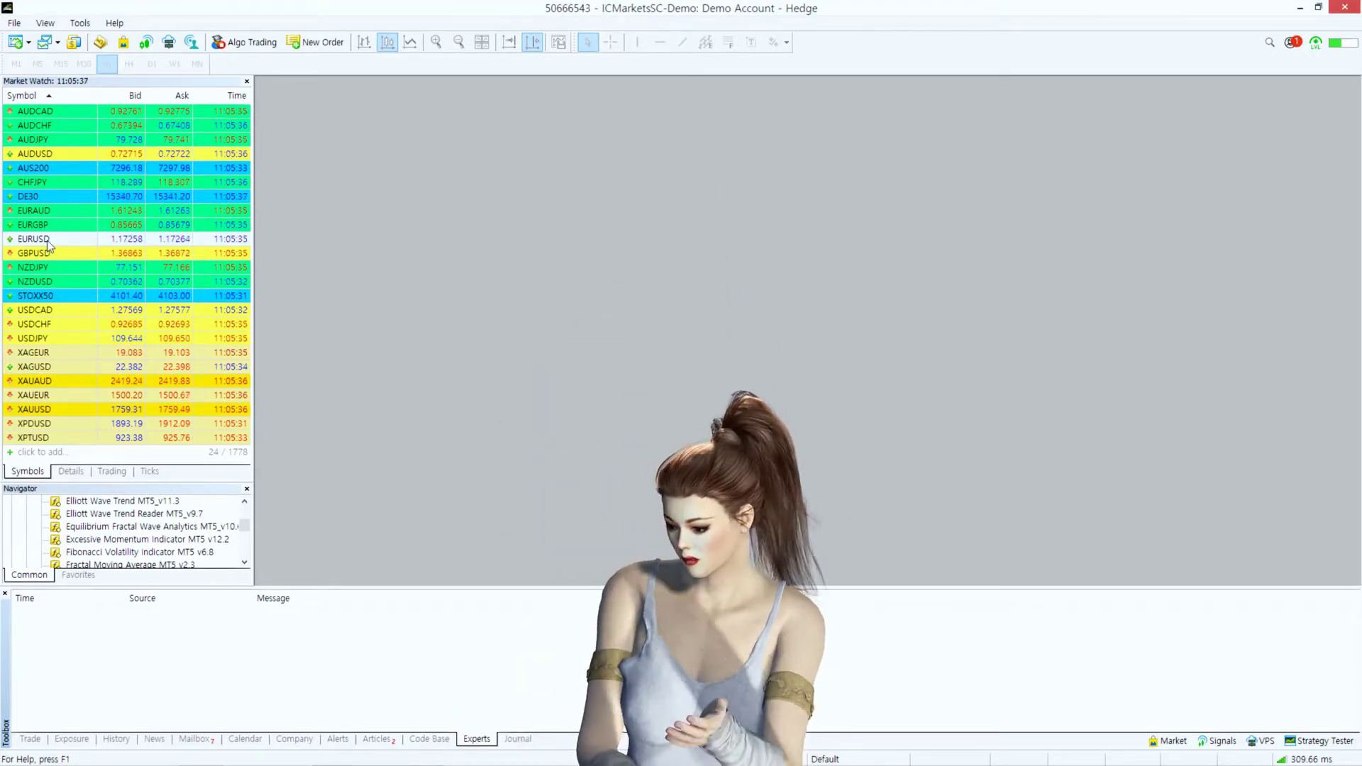
Step: Open an EURUSD chart and bring up the Excessive Momentum Indicator MT5 v12.2 attach dialog
right_click(49, 241)
click(93, 265)
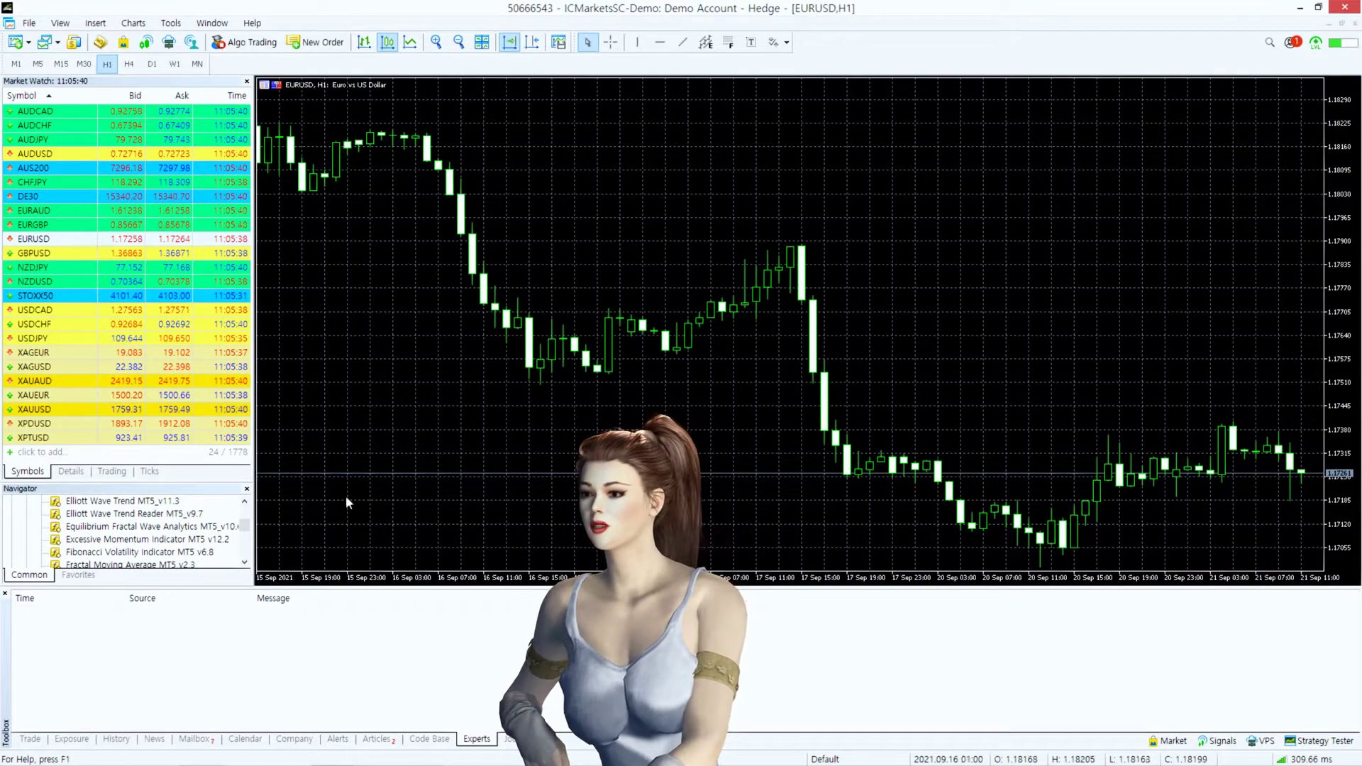
right_click(199, 545)
click(234, 552)
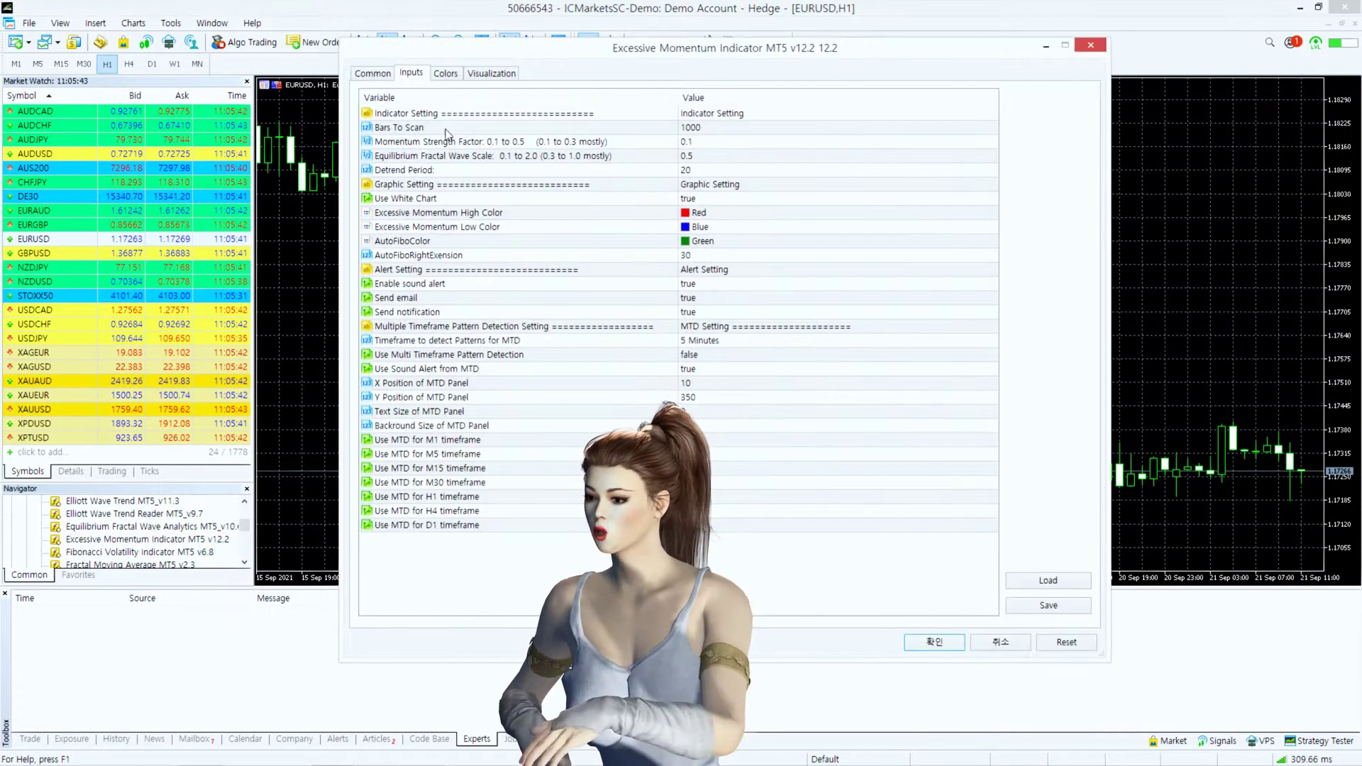
Step: Apply the Excessive Momentum indicator with its default inputs and zoom out to browse earlier bars
click(935, 642)
click(461, 42)
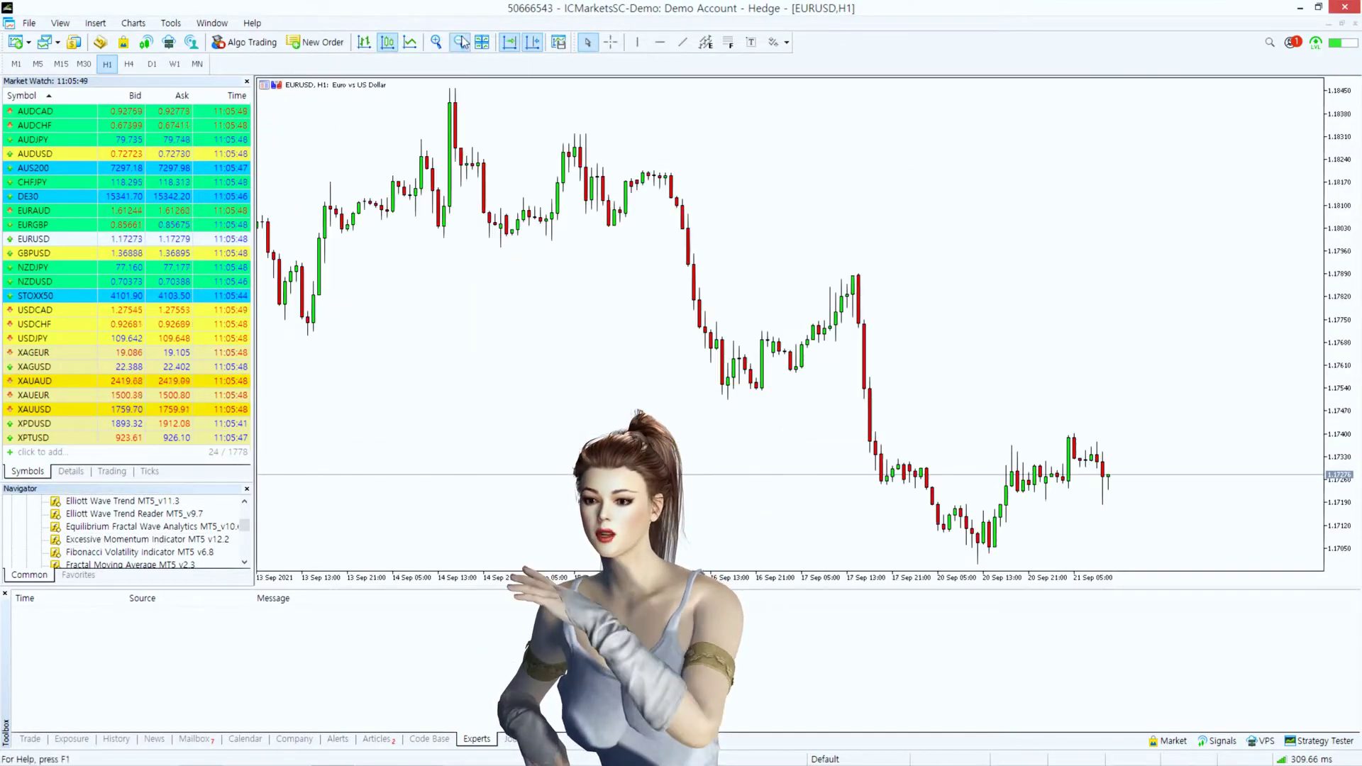
click(461, 42)
click(461, 43)
drag(475, 171, 674, 302)
click(460, 42)
drag(576, 277, 683, 255)
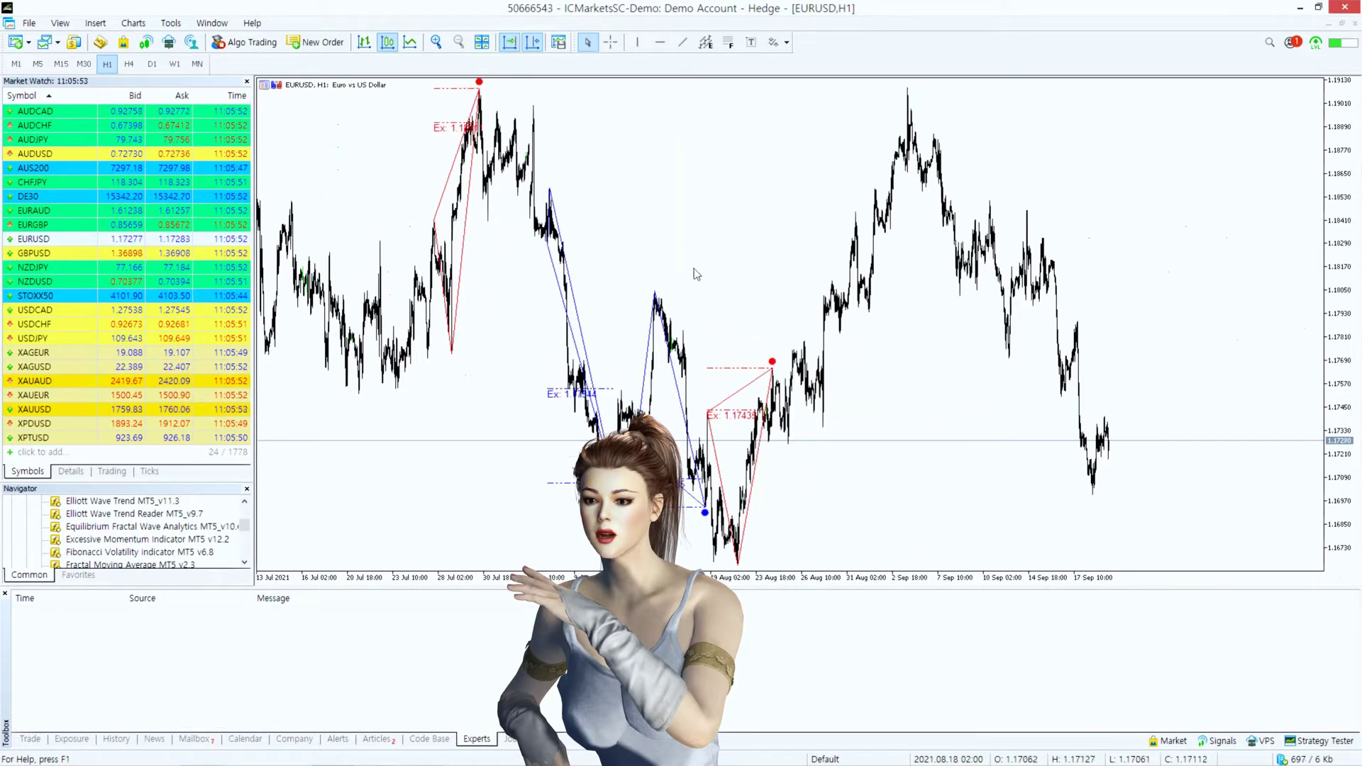
click(440, 45)
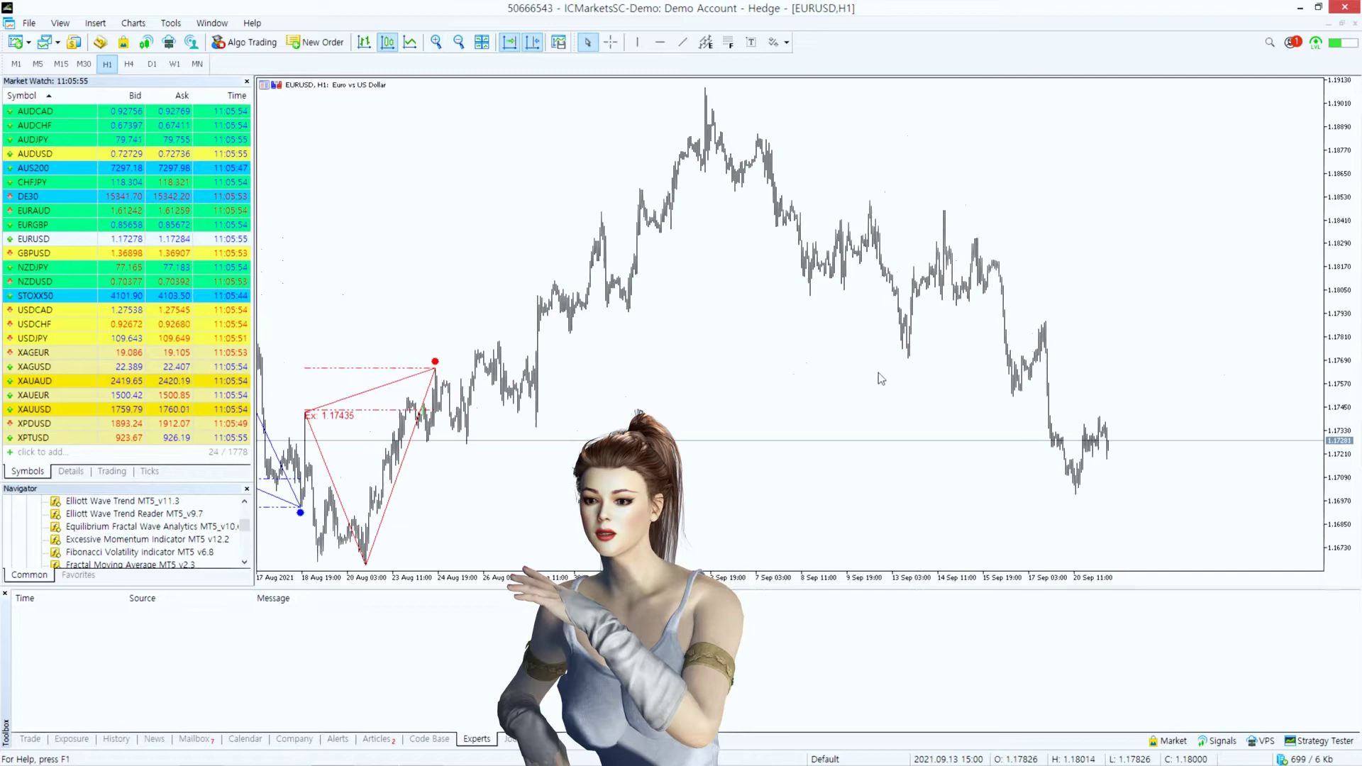
Step: Turn off Auto Scroll and Chart Shift, pan back to August, and fill the red momentum pattern
drag(652, 332, 861, 330)
click(509, 42)
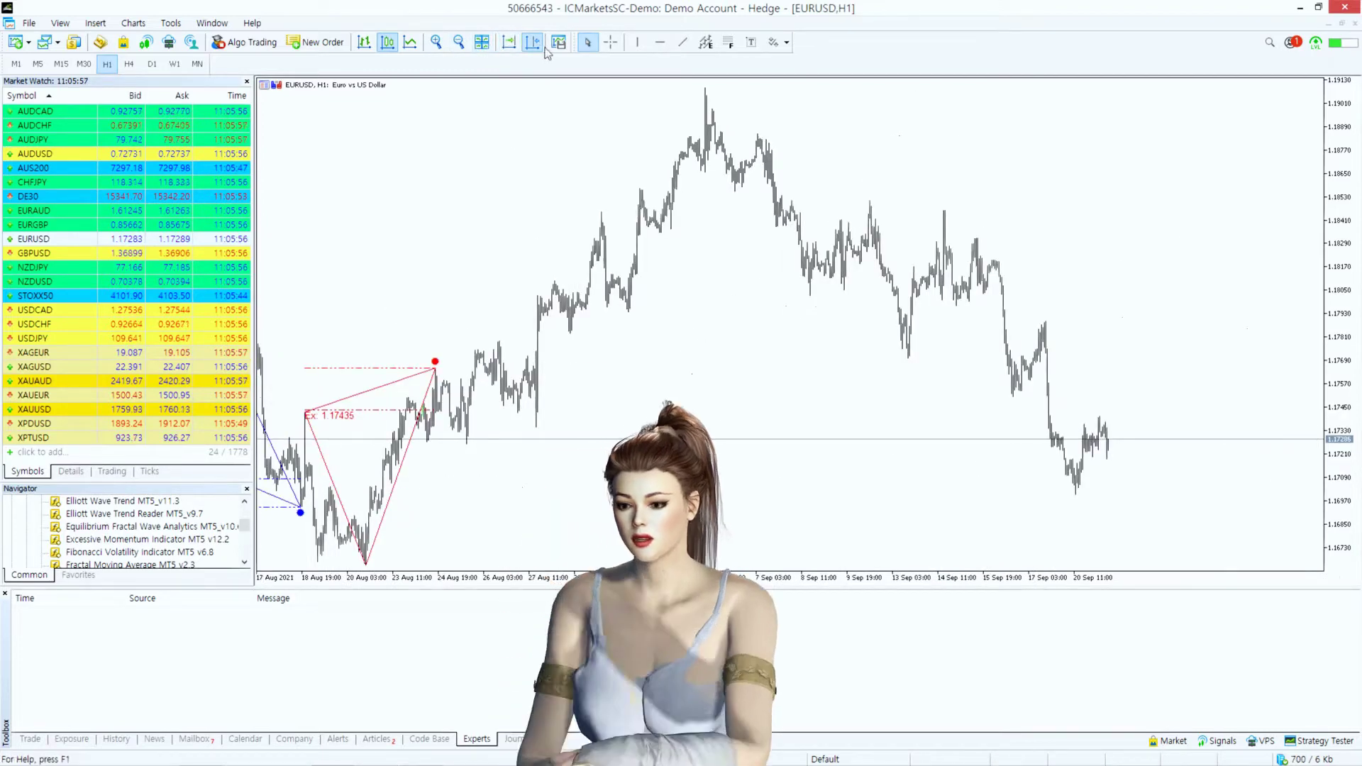
click(532, 43)
drag(608, 273, 776, 274)
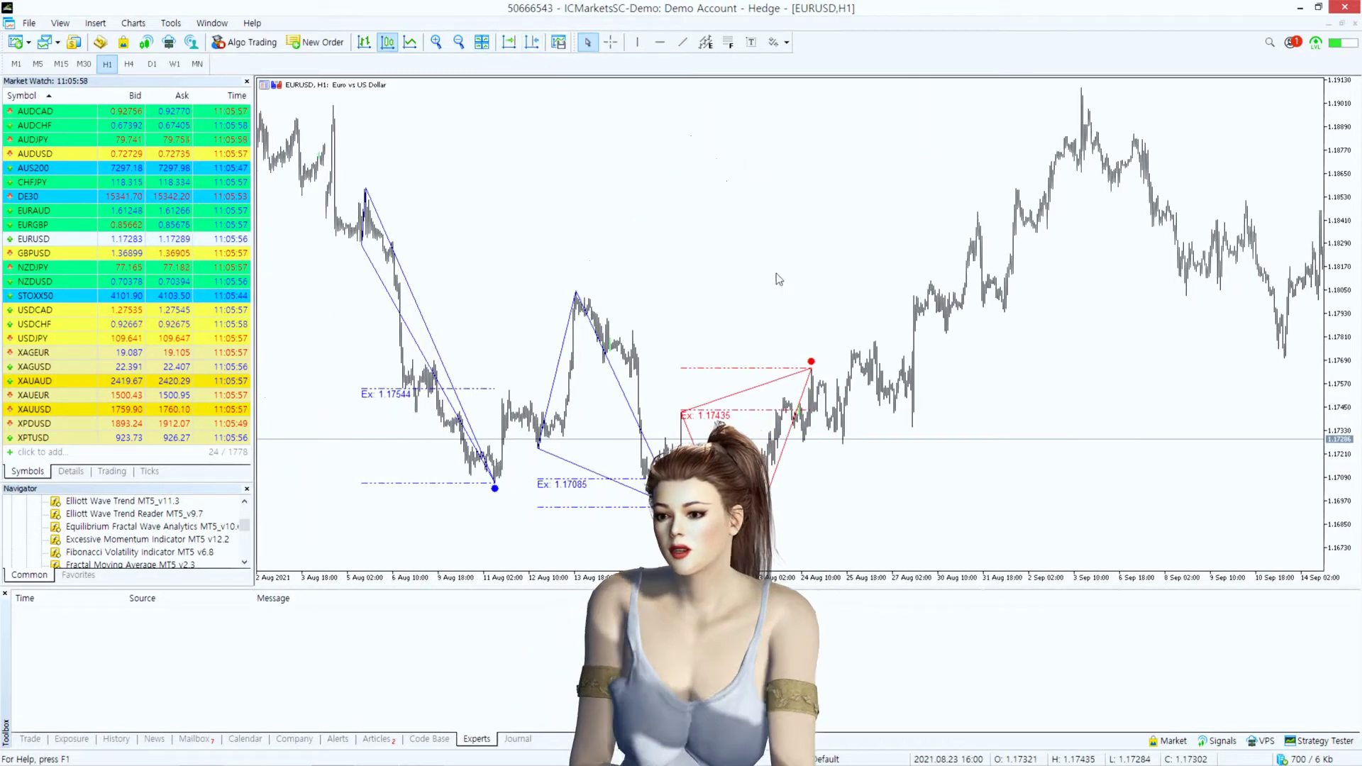
click(752, 395)
scroll(812, 480, up, 3)
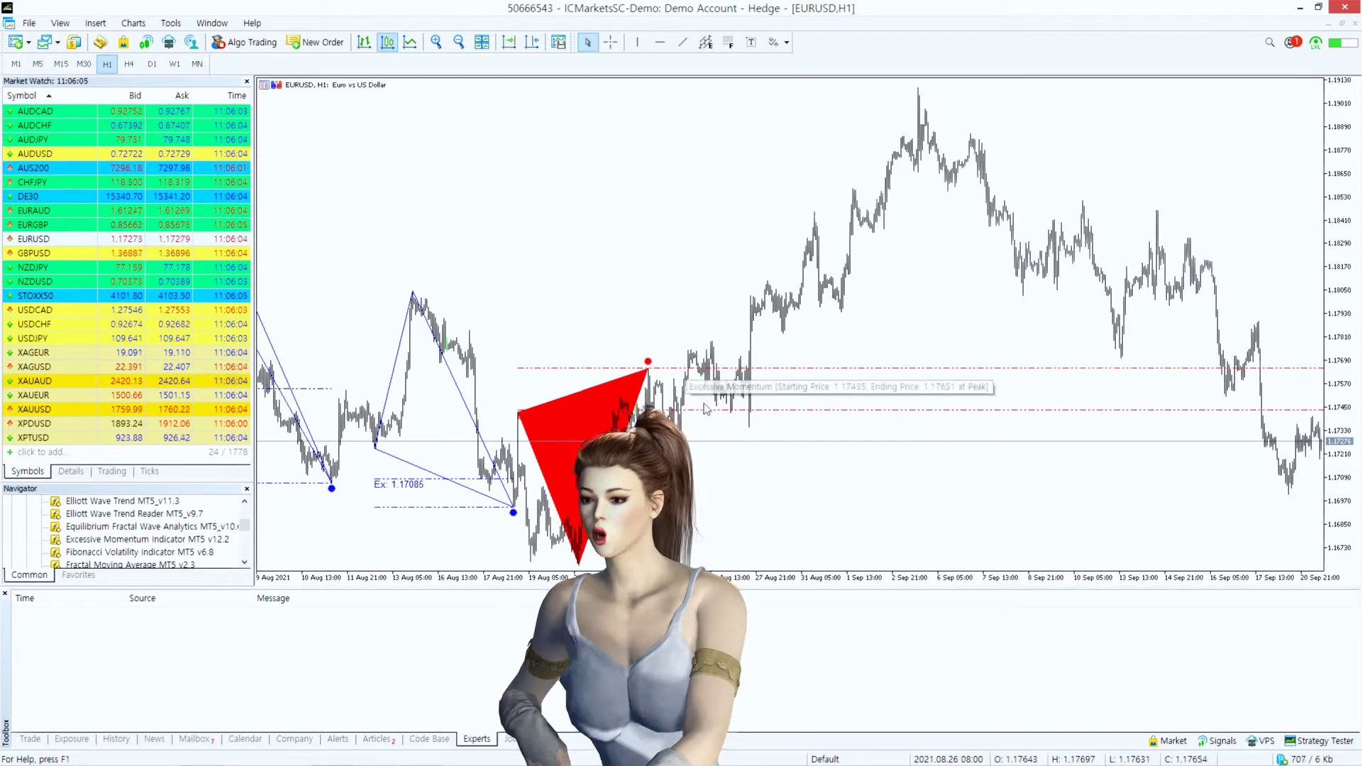
scroll(738, 447, down, 1)
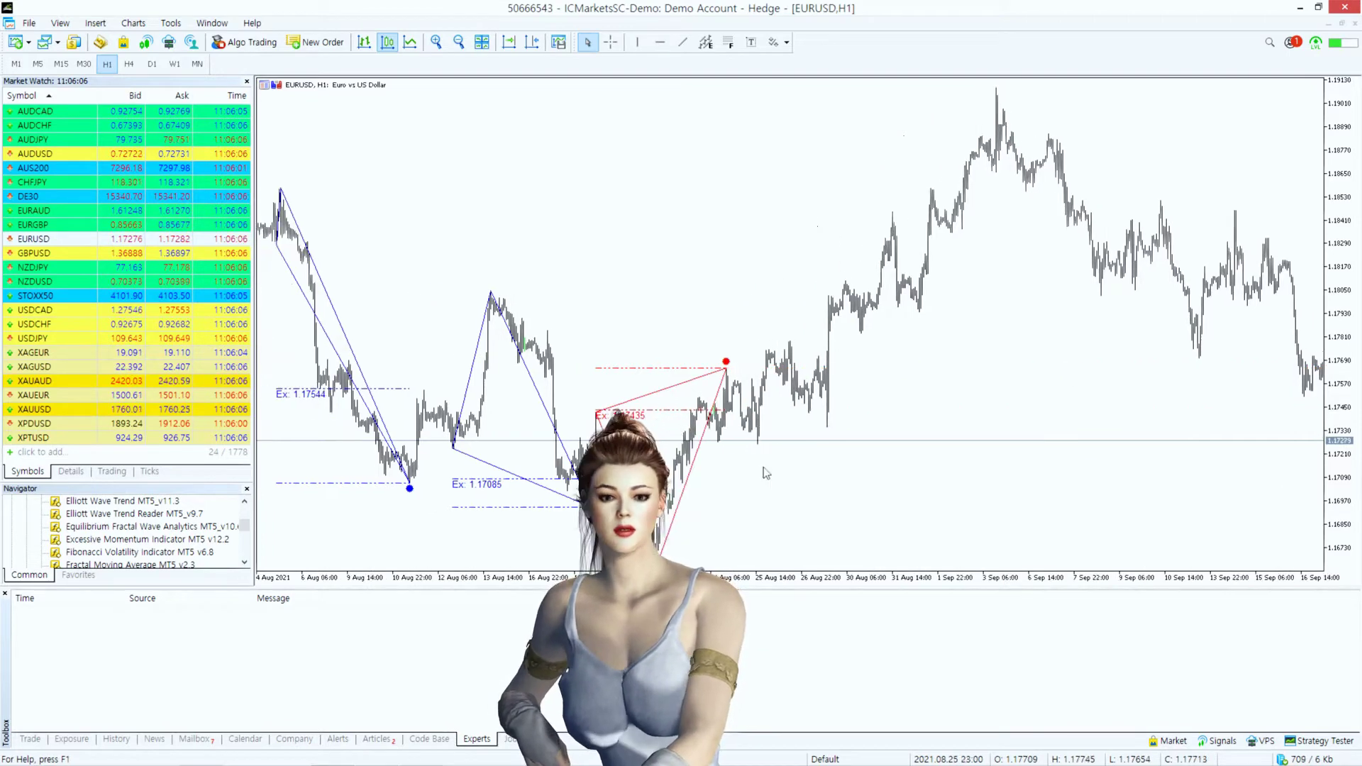
scroll(777, 483, down, 6)
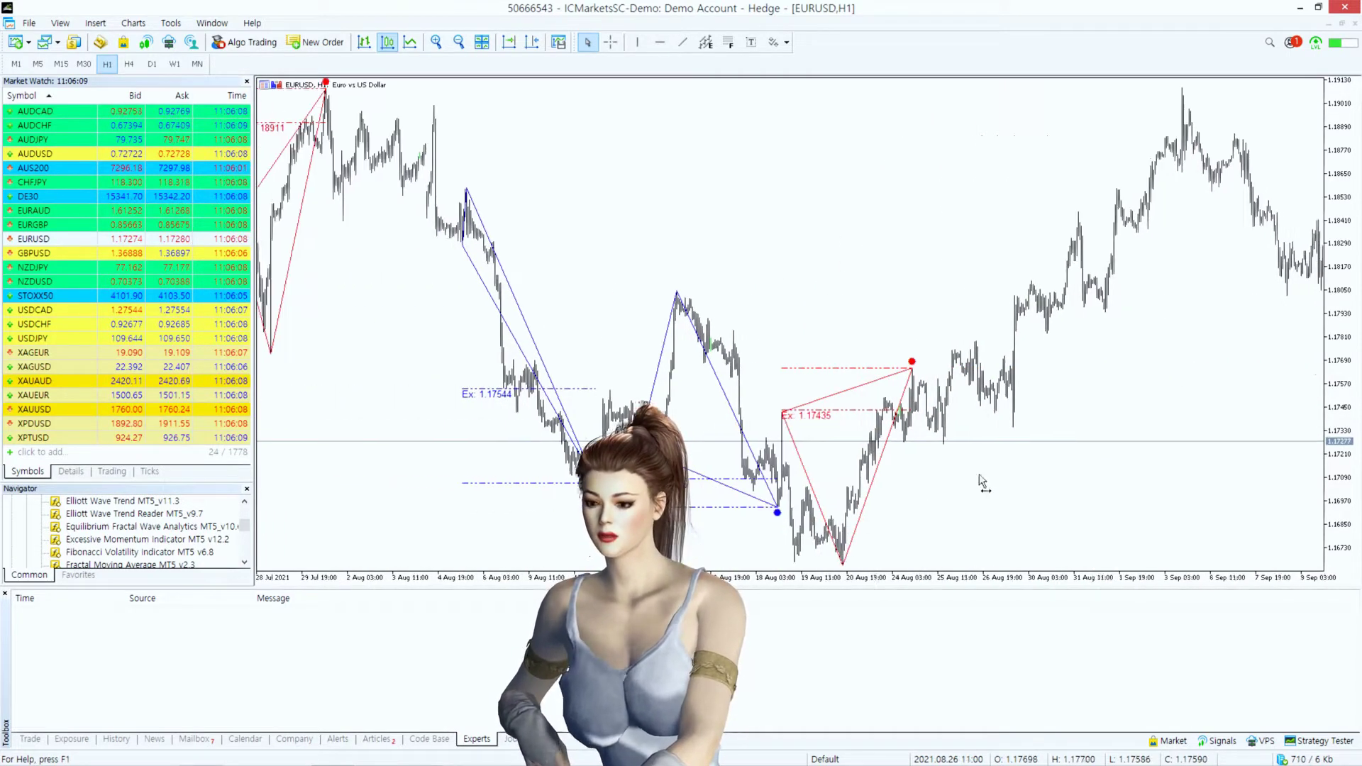
scroll(812, 265, down, 1)
scroll(812, 265, up, 3)
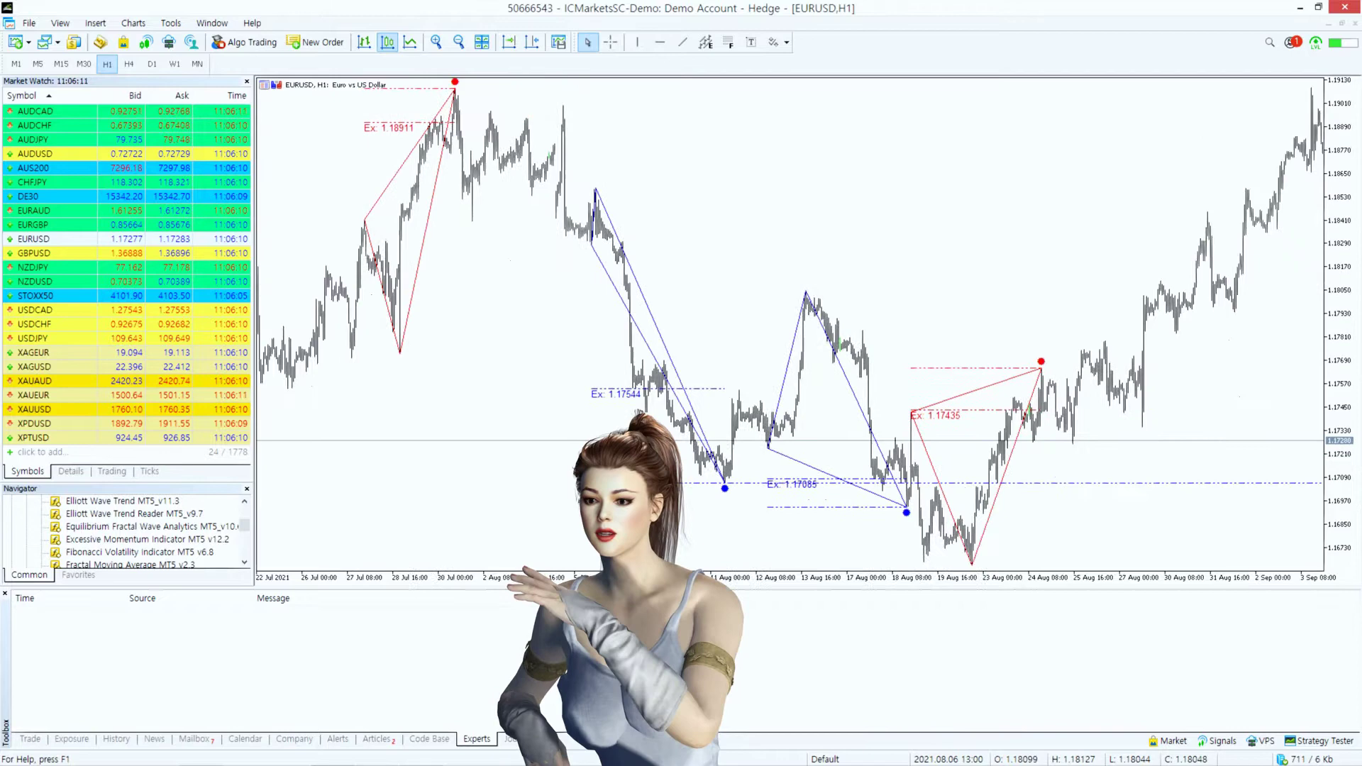
click(724, 390)
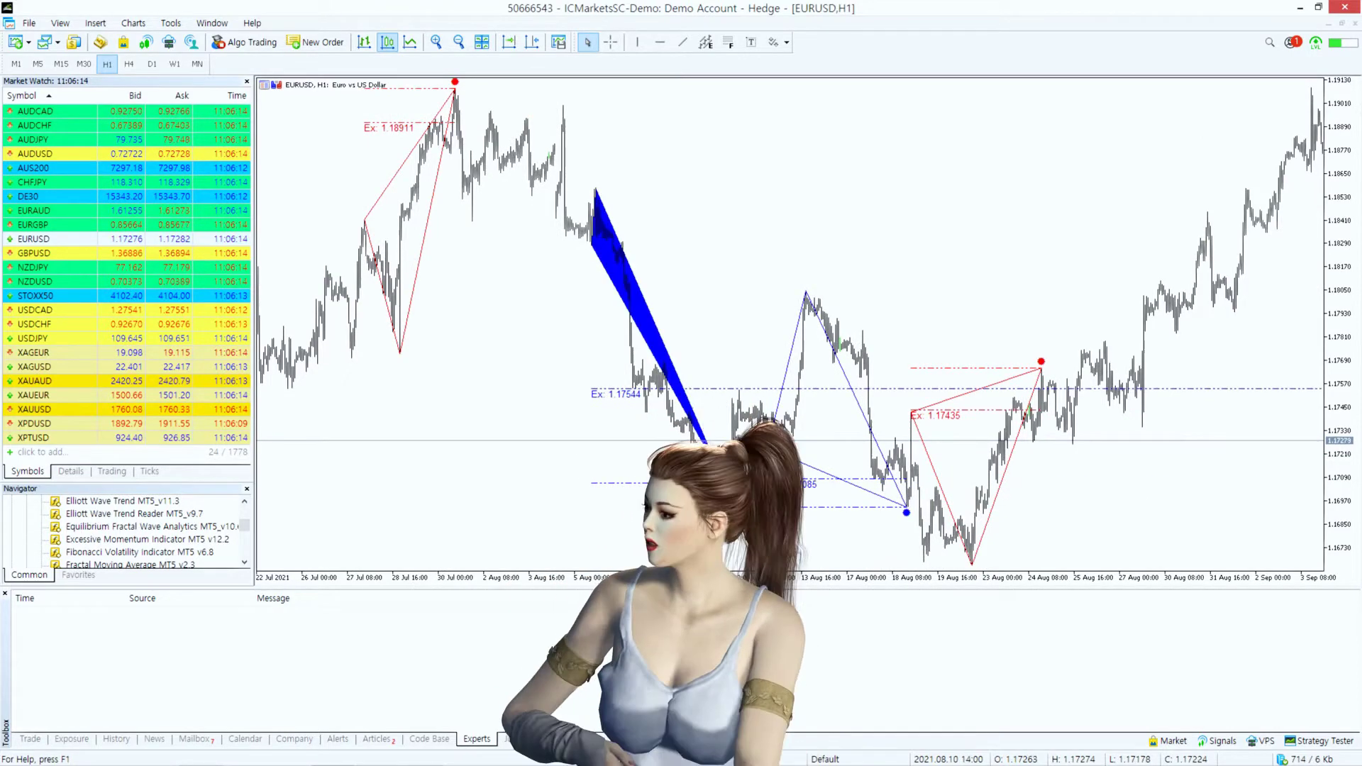
scroll(582, 537, up, 3)
scroll(581, 537, up, 1)
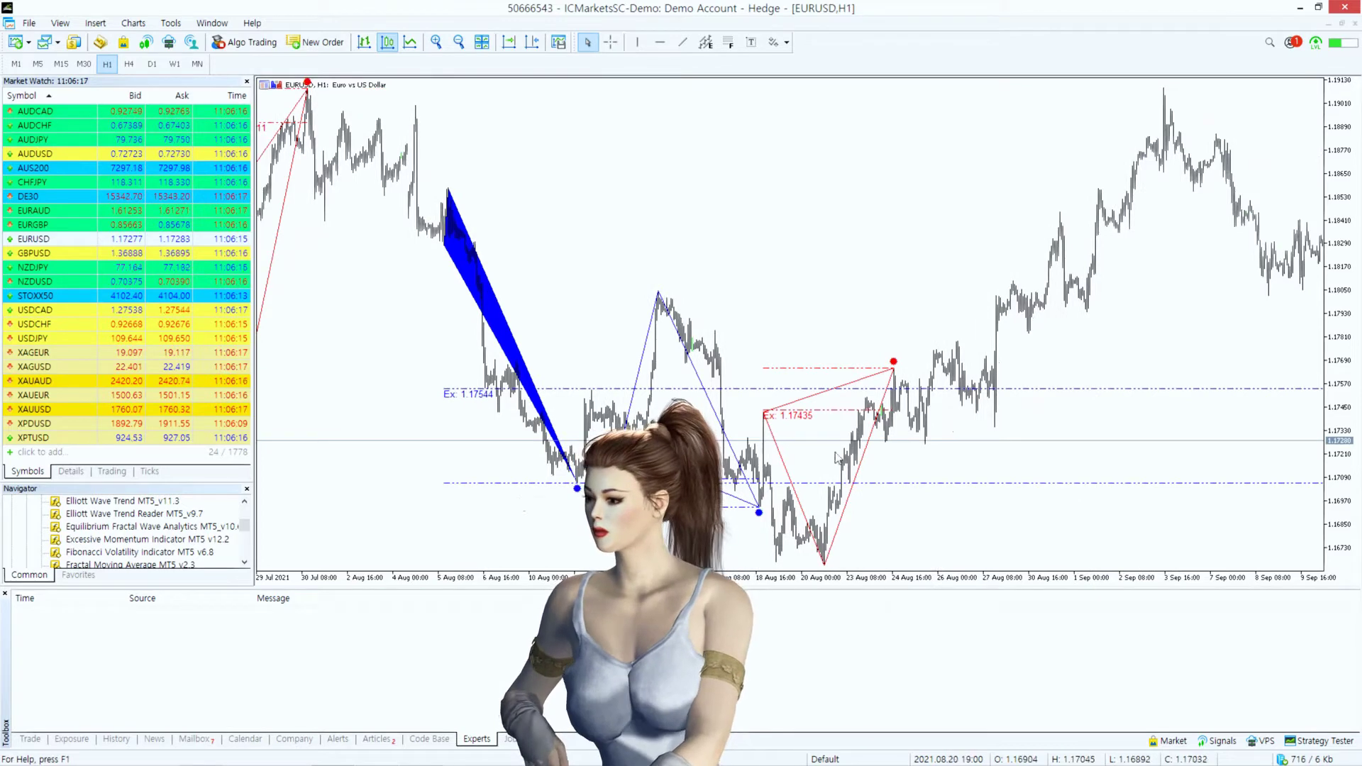
scroll(631, 218, up, 3)
drag(627, 213, 682, 232)
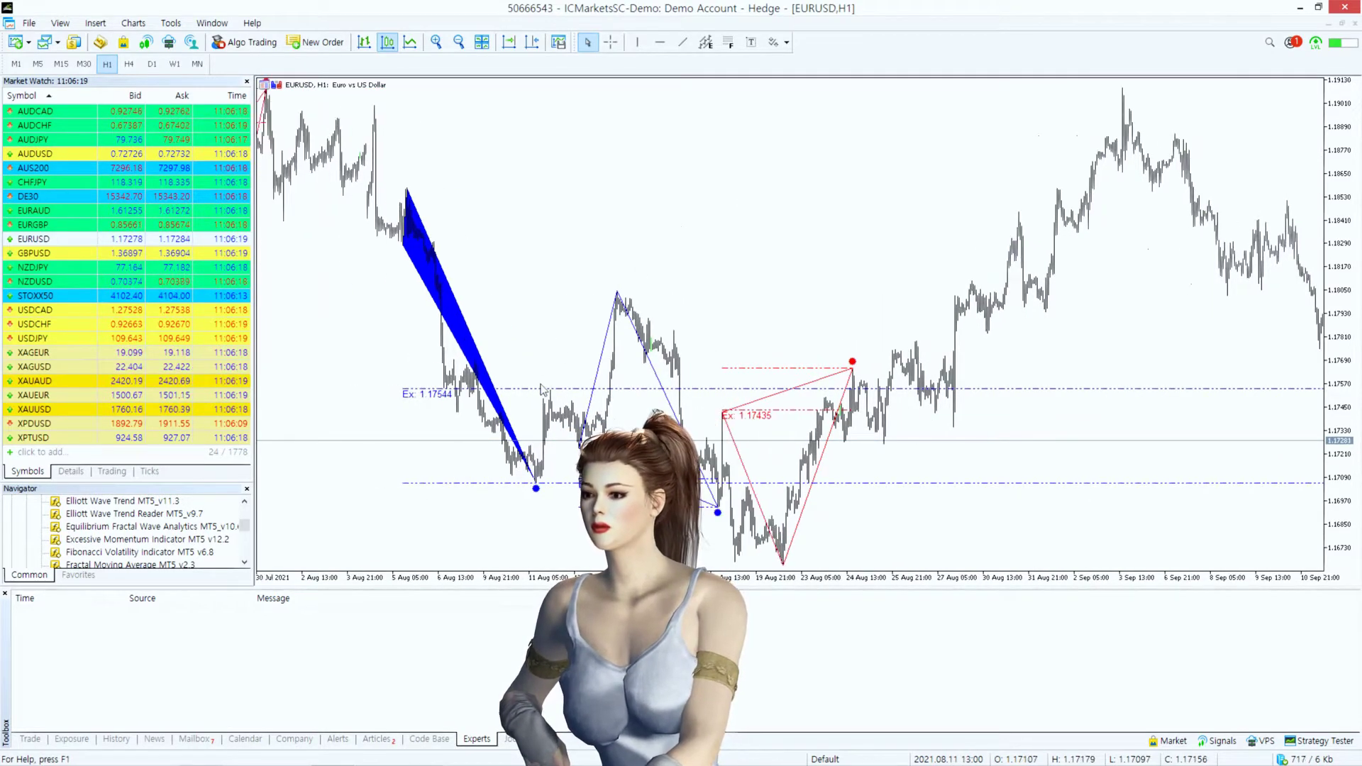
drag(468, 489, 561, 520)
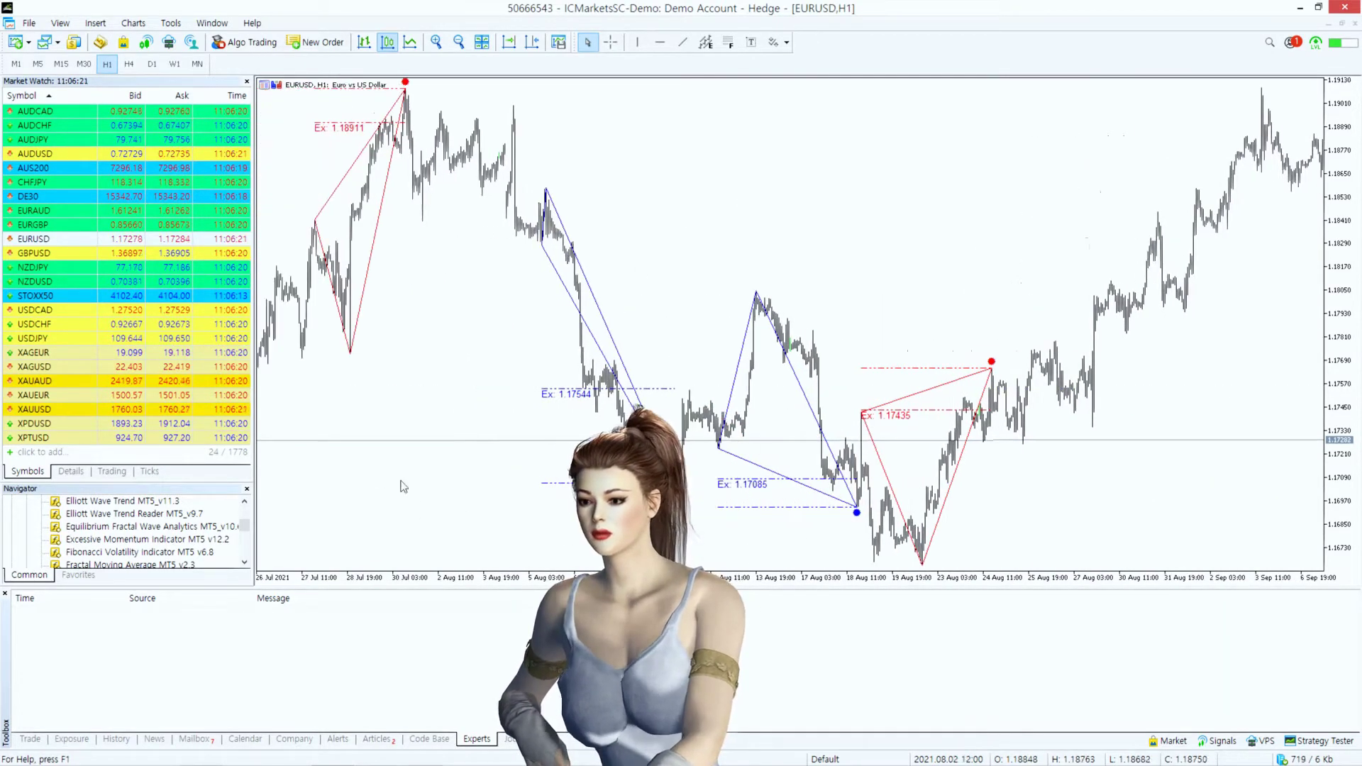
drag(398, 483, 689, 419)
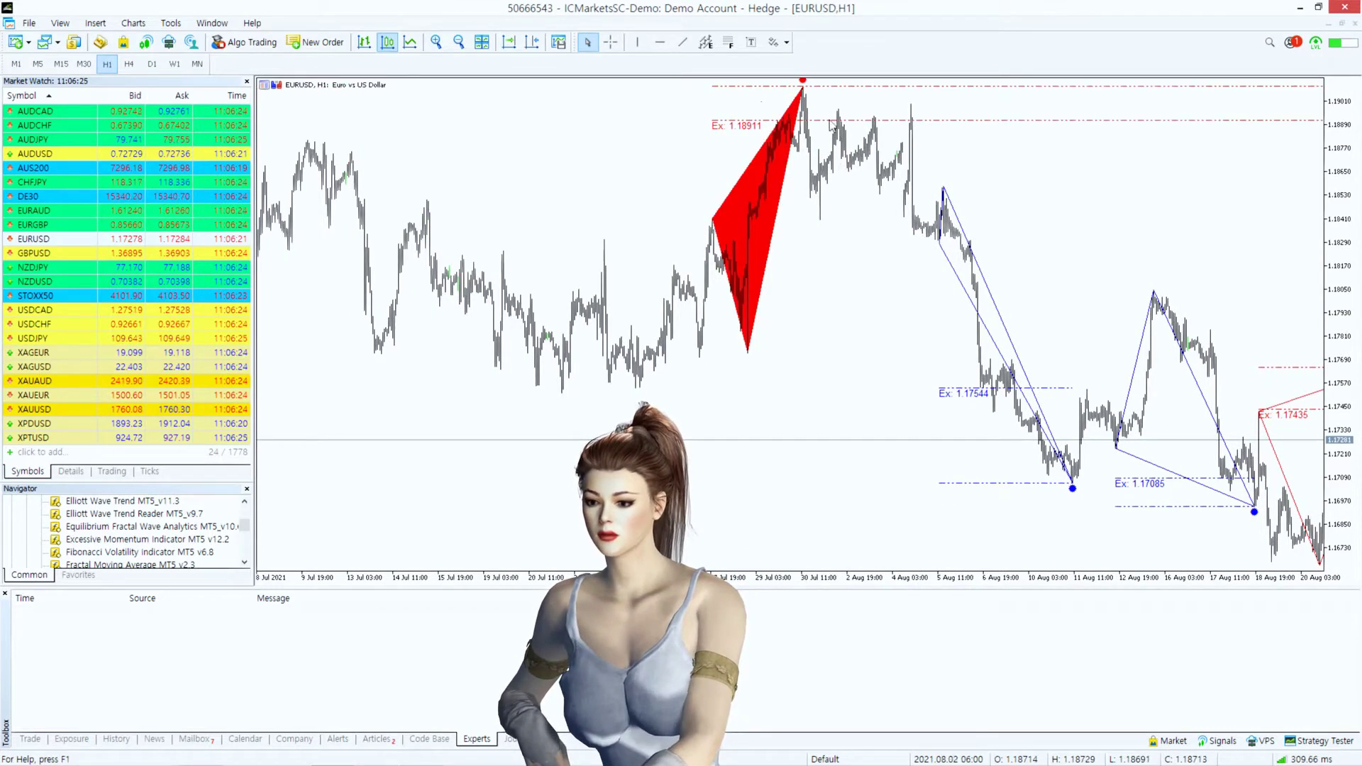
scroll(852, 183, up, 5)
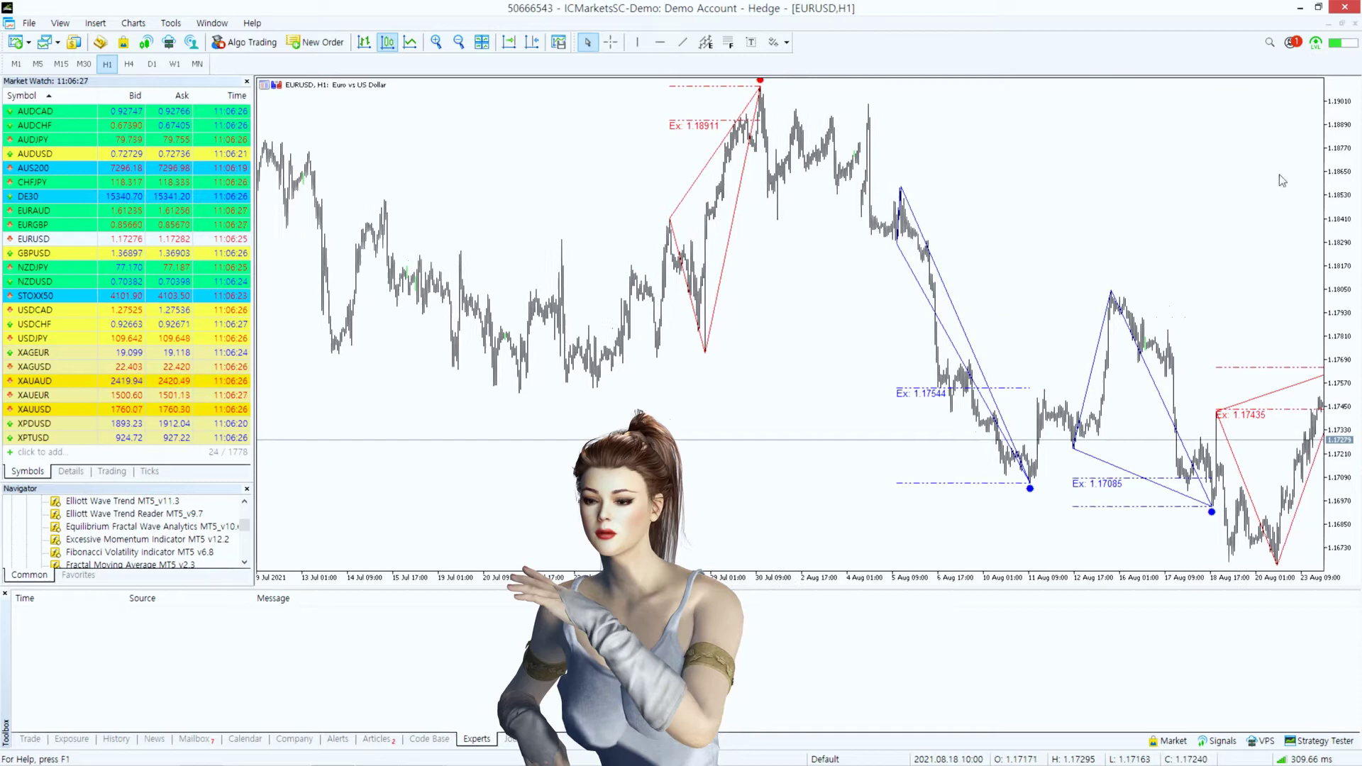
scroll(888, 193, up, 3)
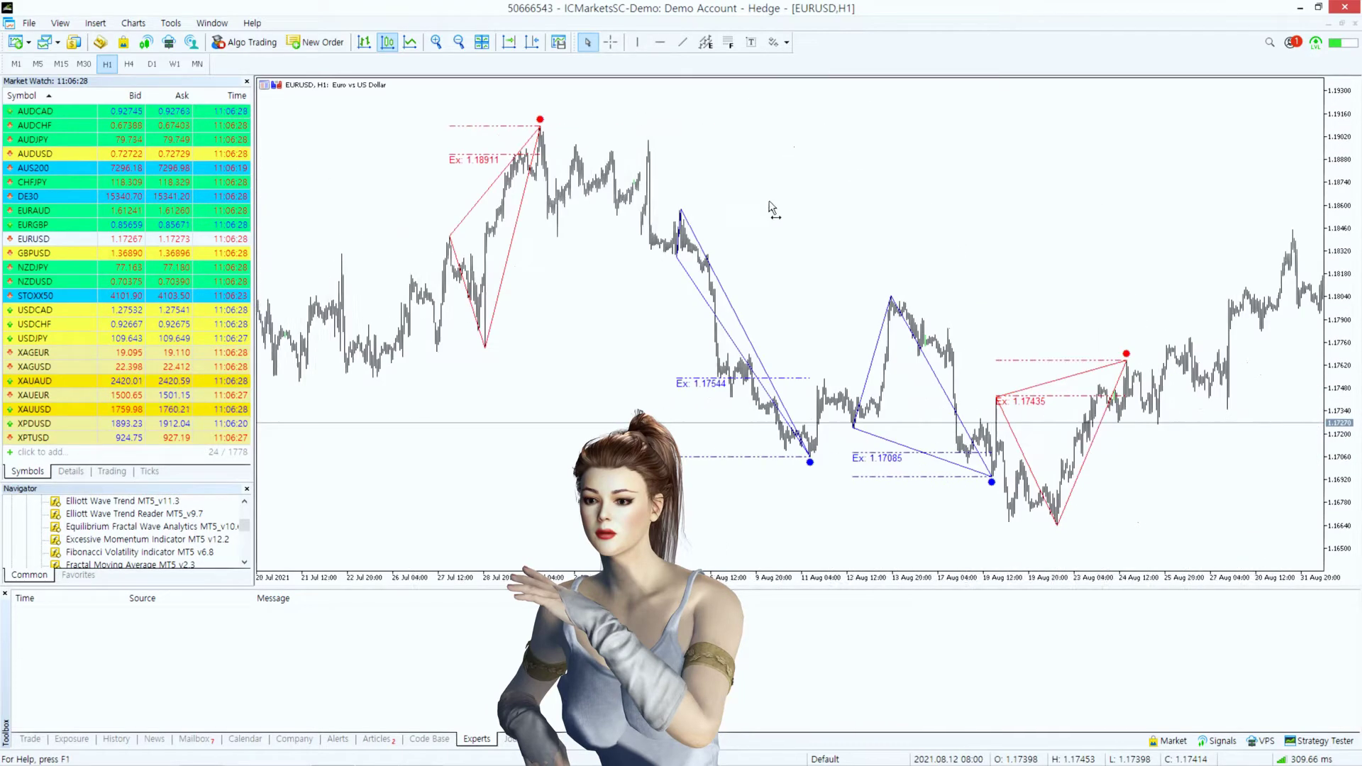
Step: Change the Excessive Momentum indicator's Bars To Scan from 1000 to 3000
right_click(891, 177)
click(948, 264)
key(Escape)
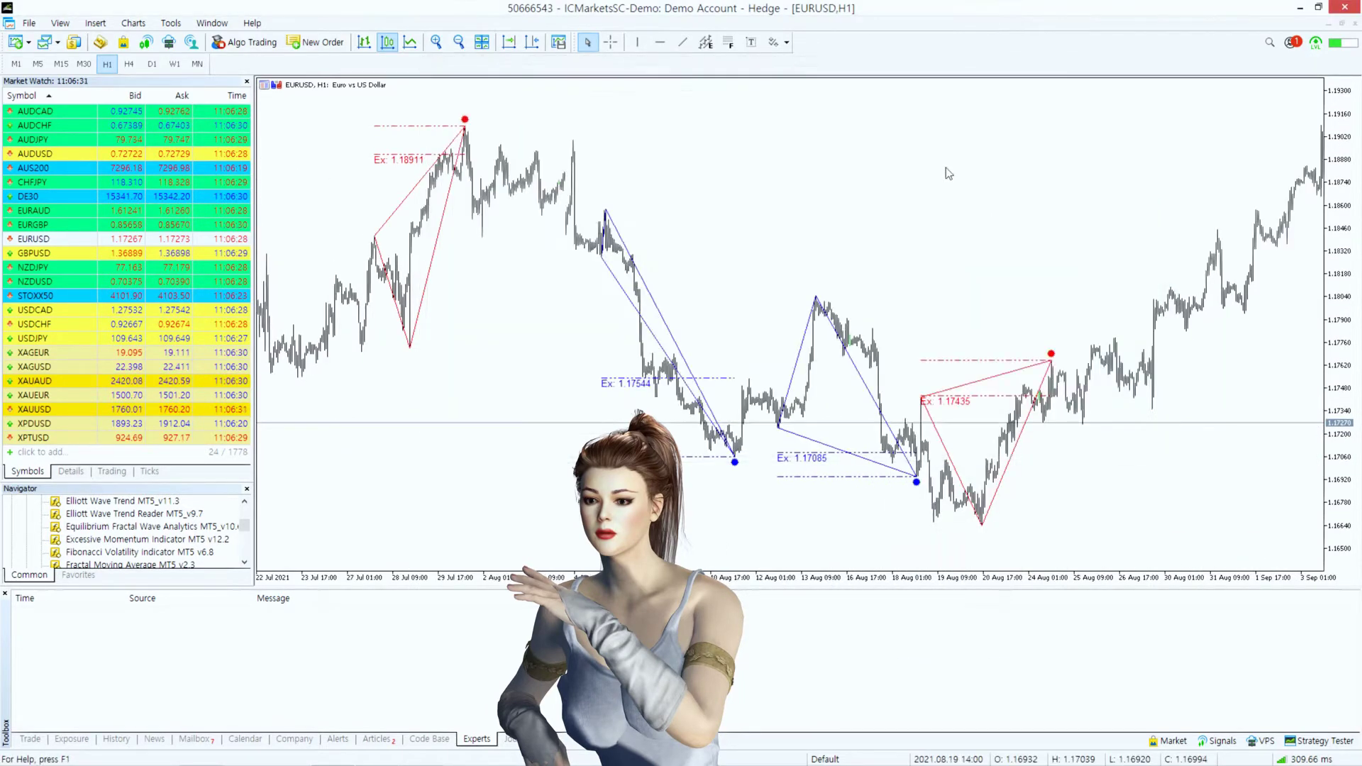
right_click(948, 173)
click(993, 245)
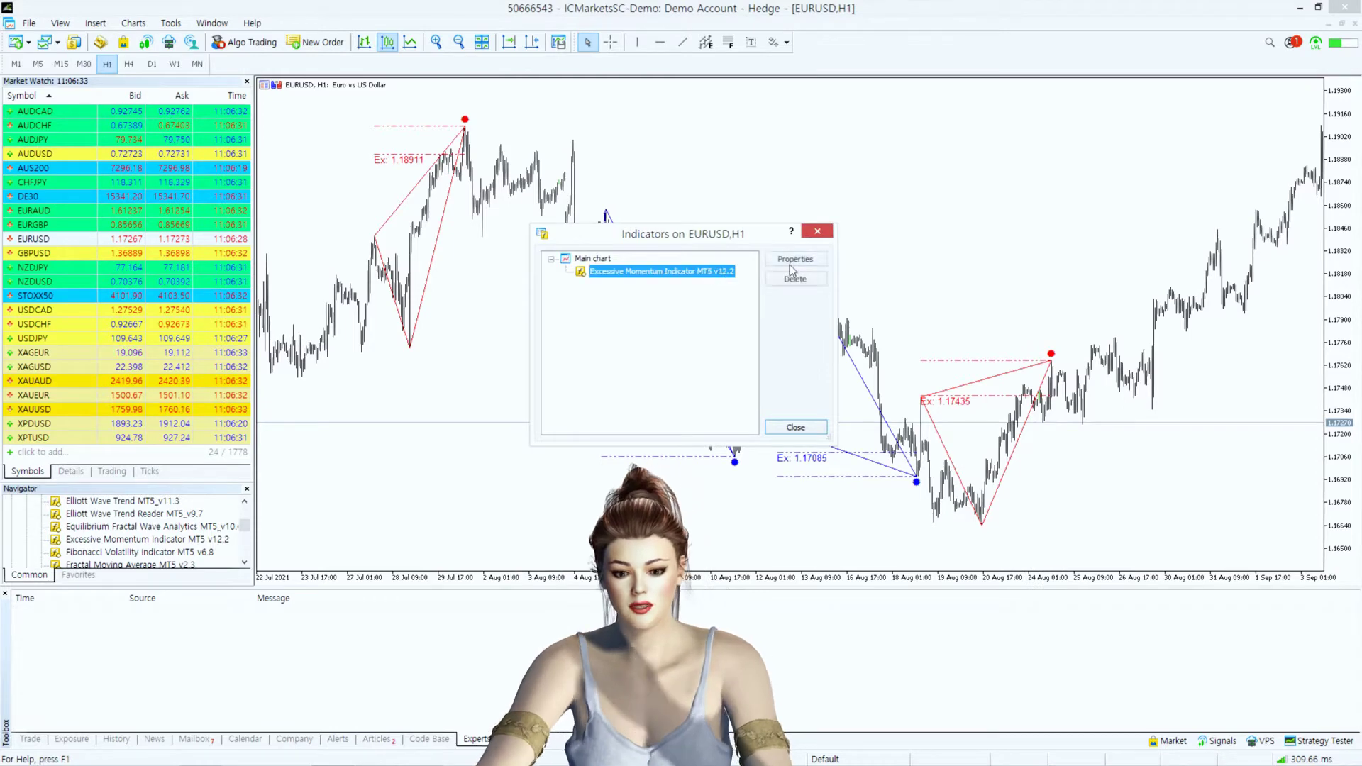
click(793, 262)
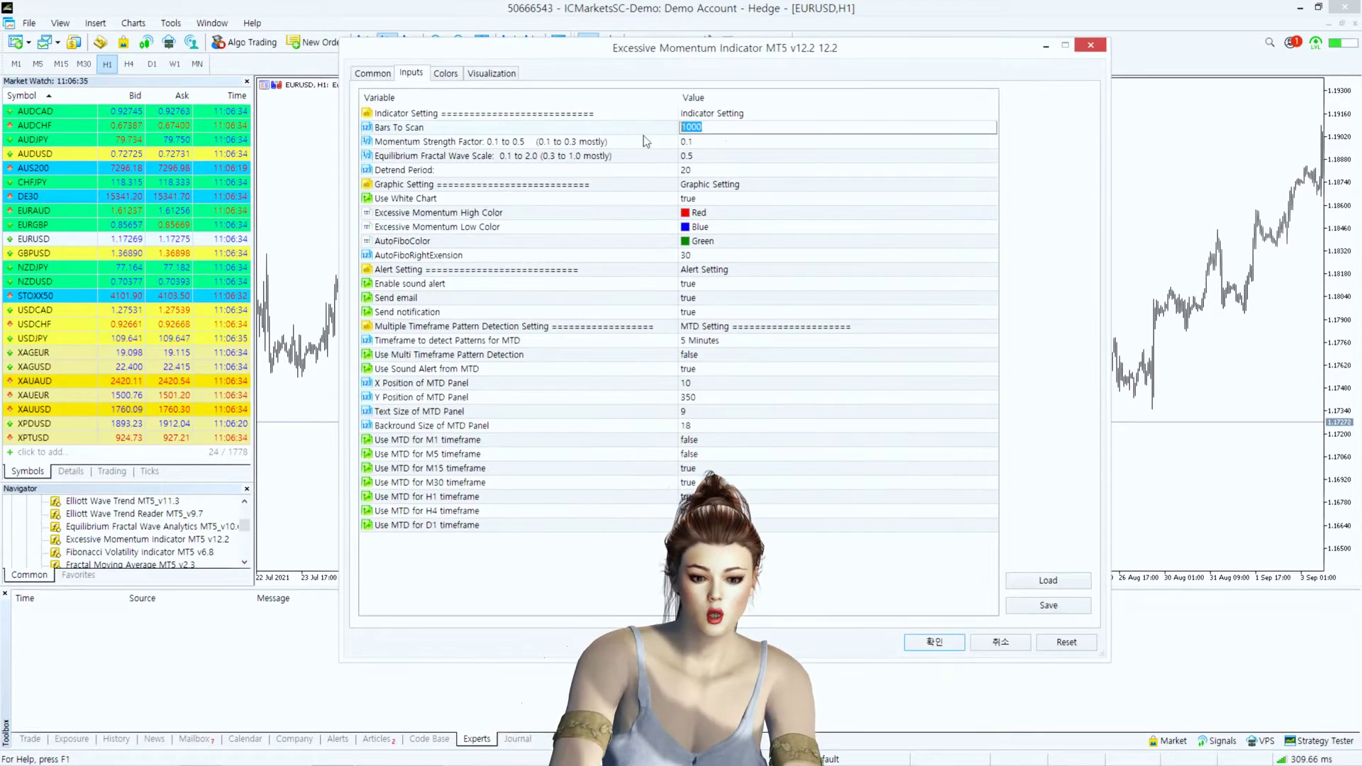
text(3000)
click(738, 241)
click(930, 642)
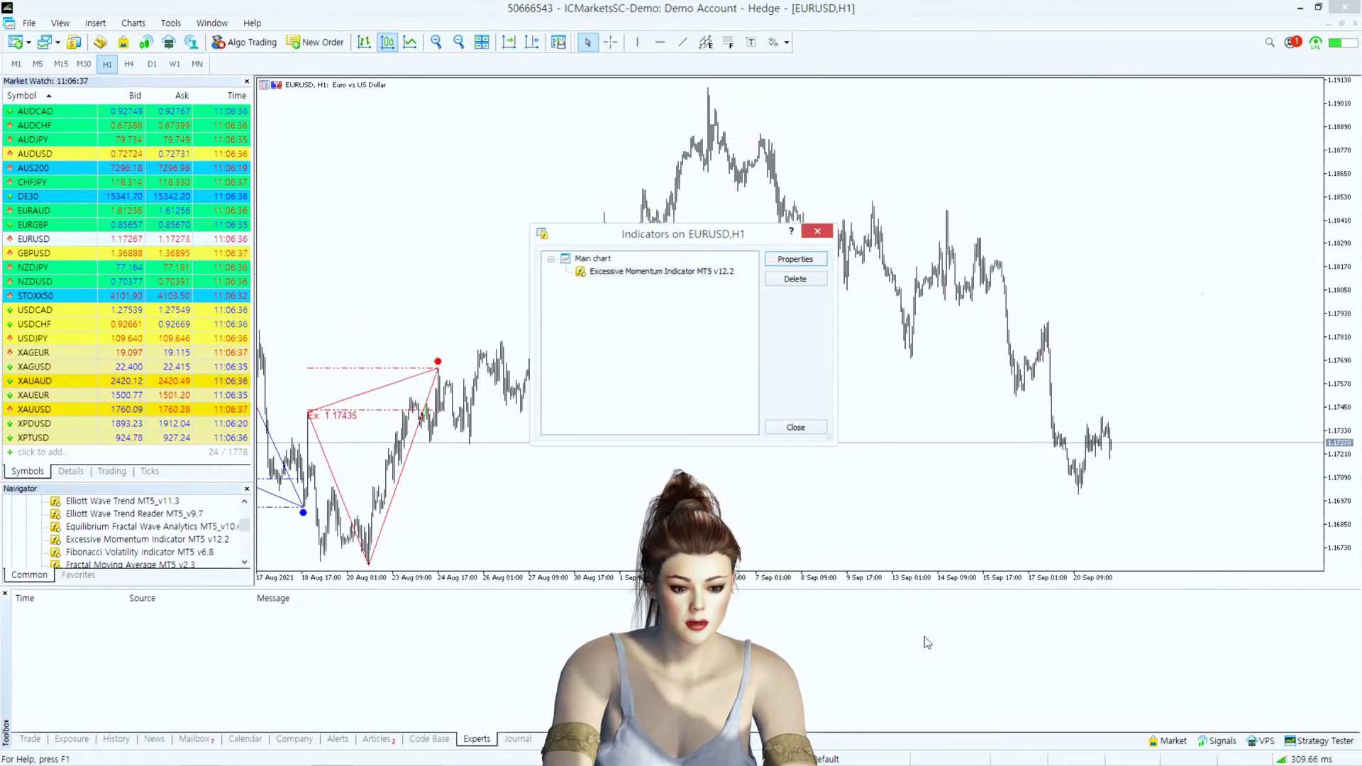
click(815, 428)
Step: Scroll the EURUSD H1 chart back to mid-March 2021 bars
scroll(867, 466, up, 10)
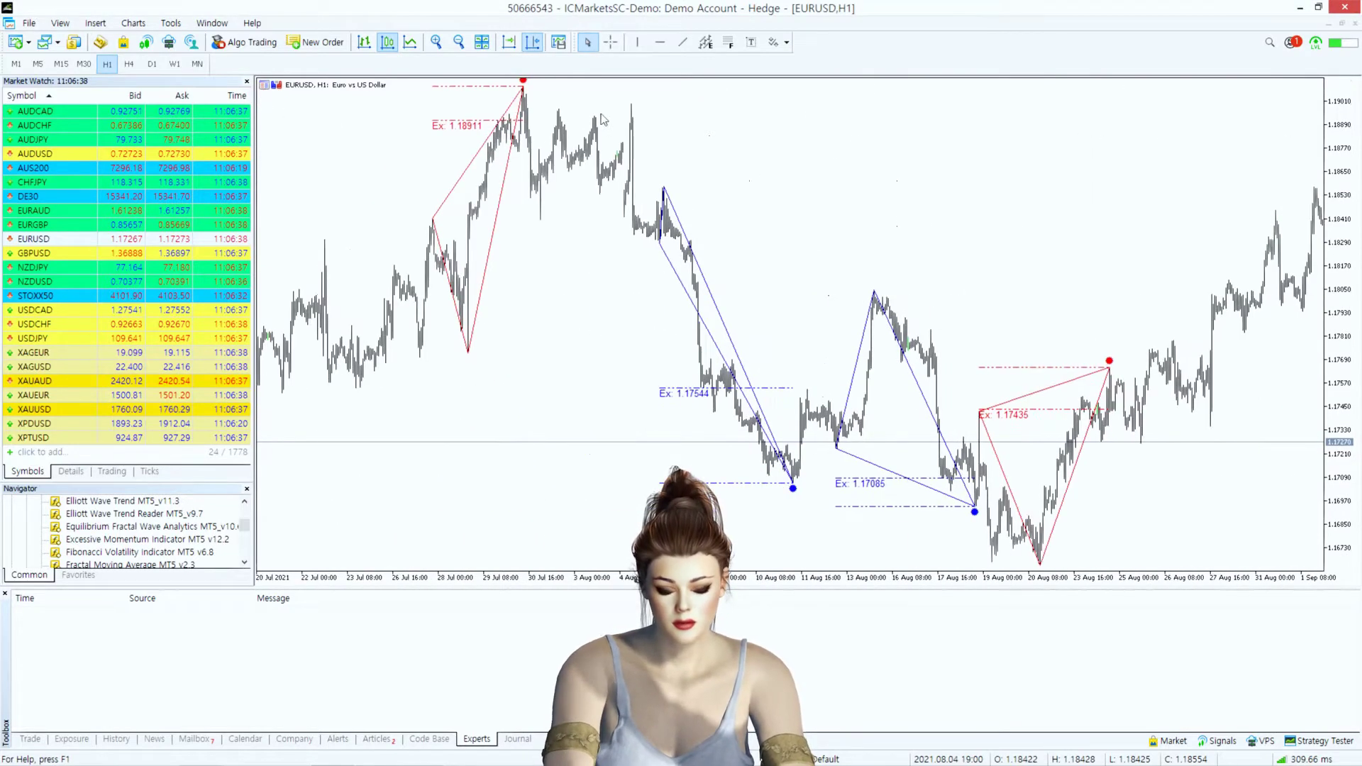
scroll(912, 249, up, 10)
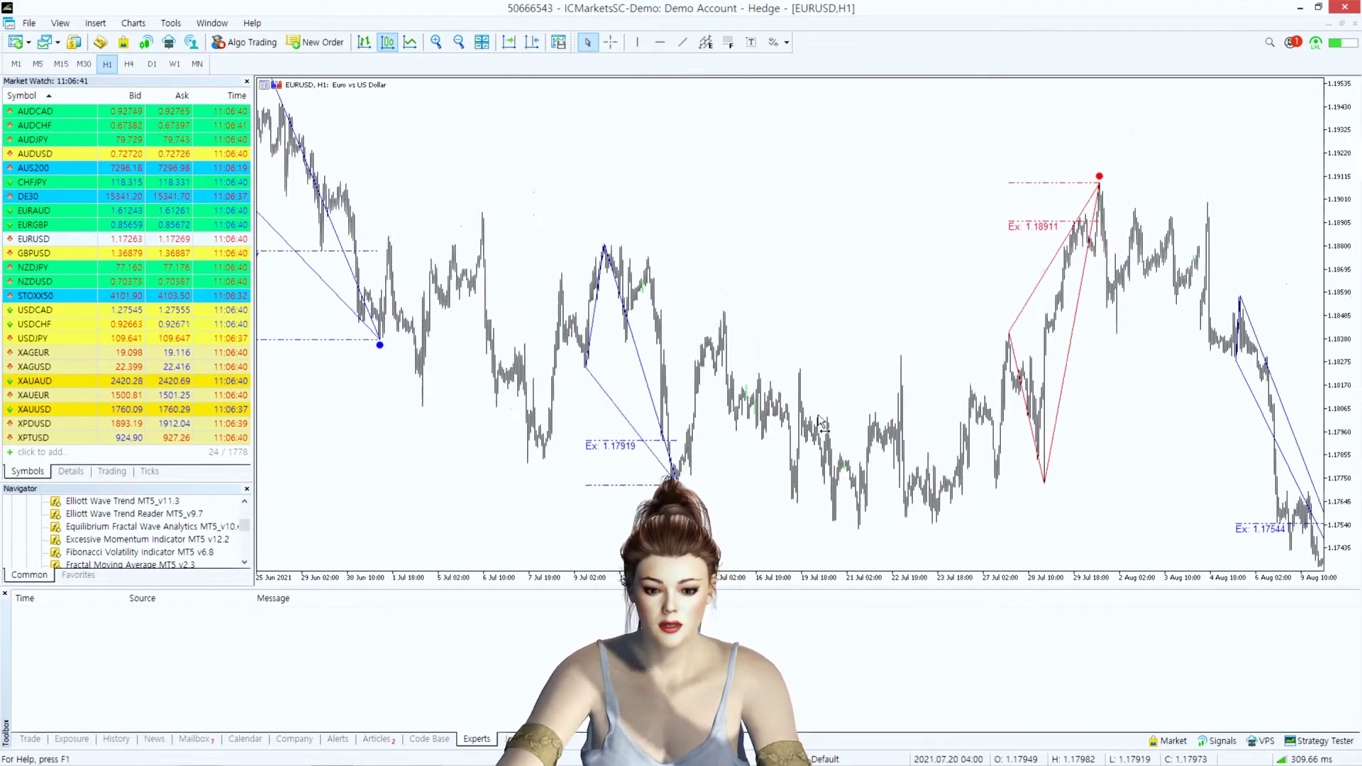
scroll(831, 386, up, 10)
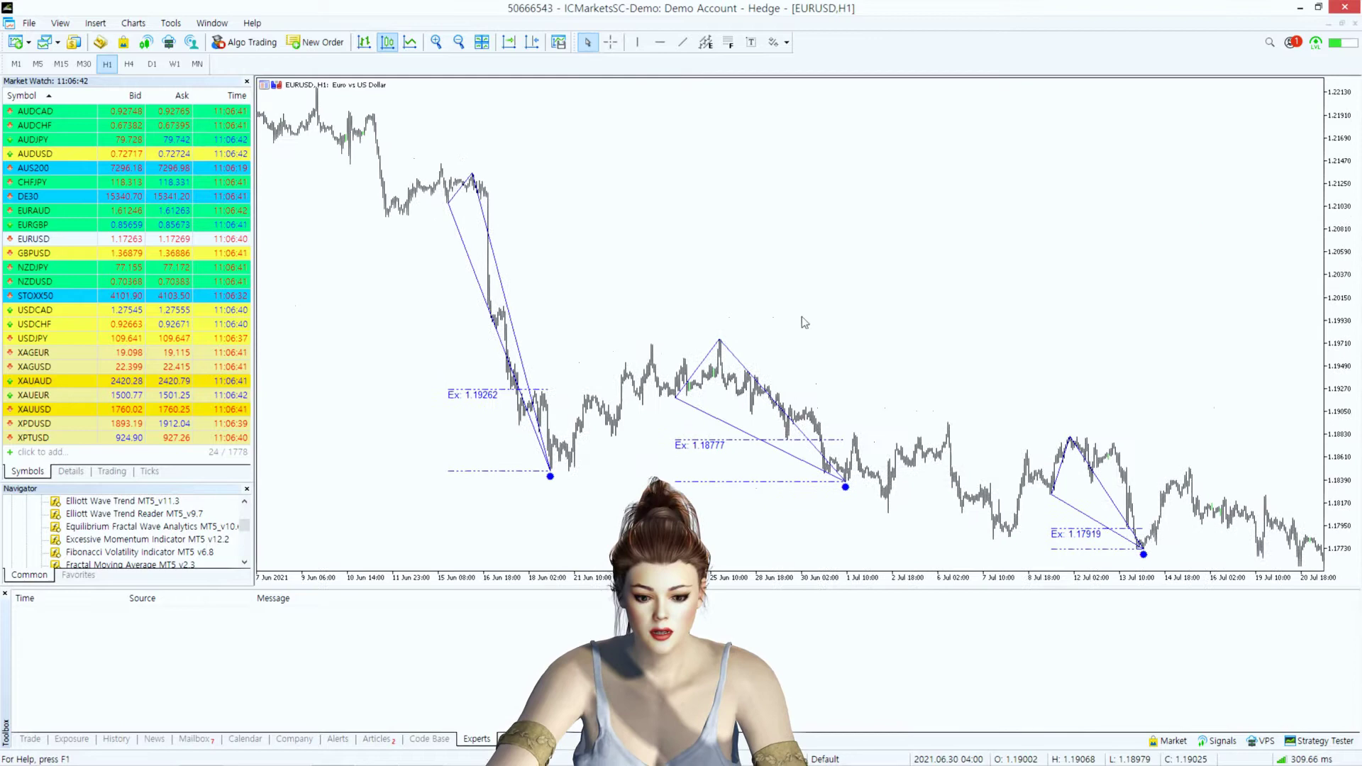
scroll(1098, 277, up, 10)
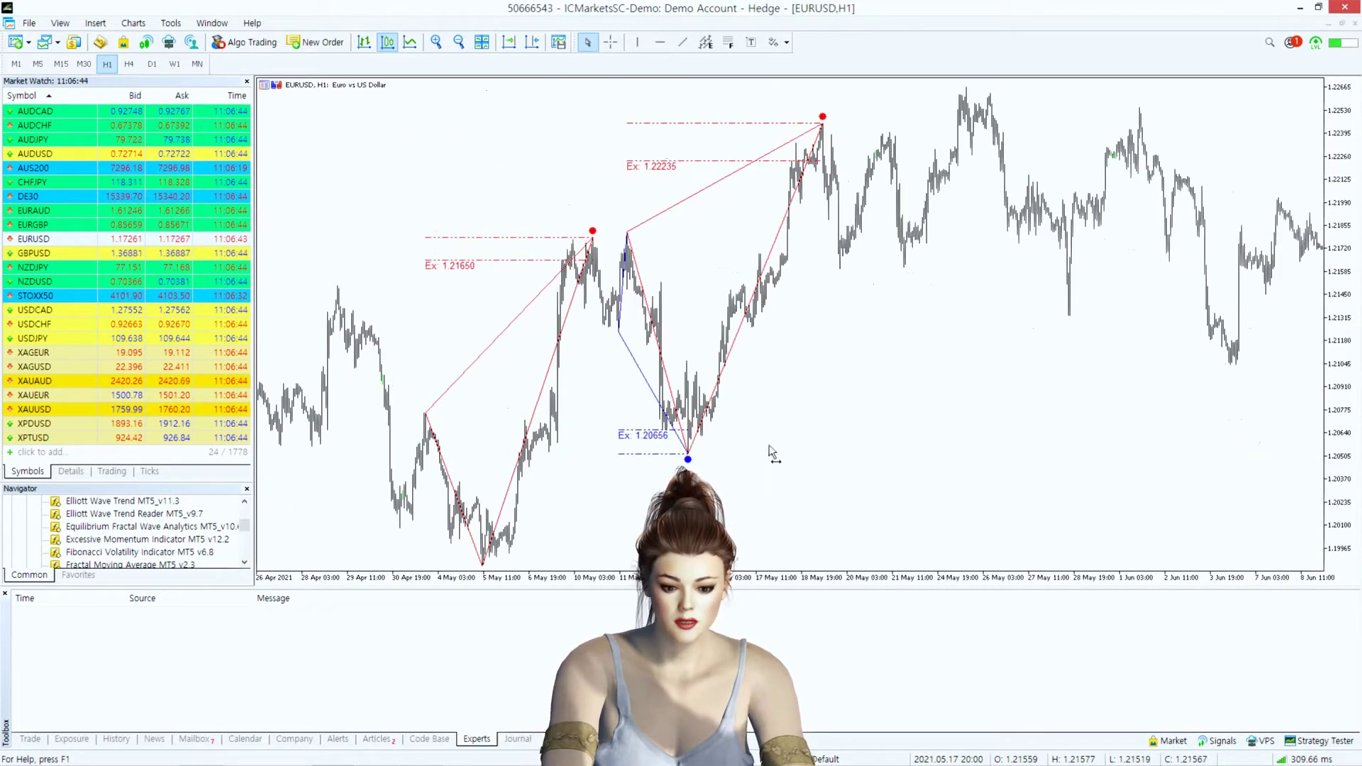
scroll(805, 466, up, 10)
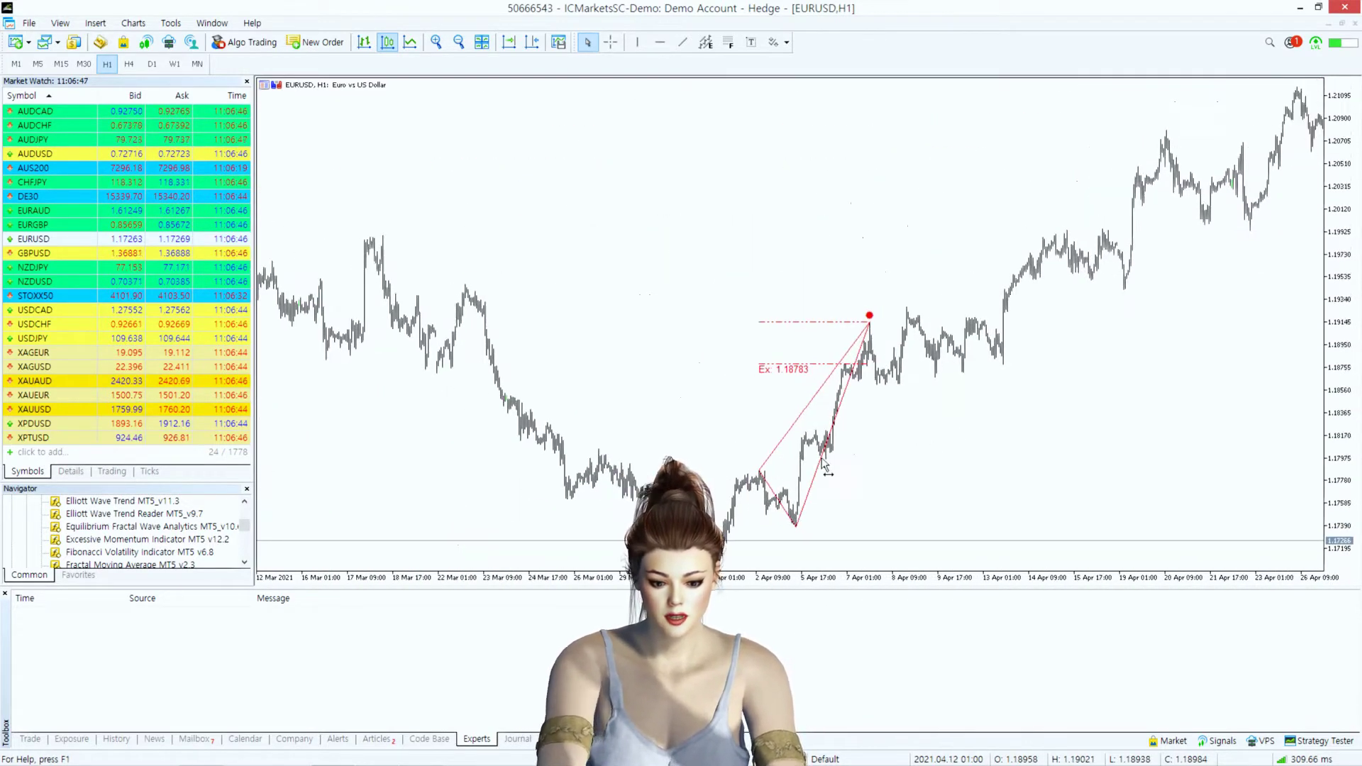
drag(794, 468, 735, 424)
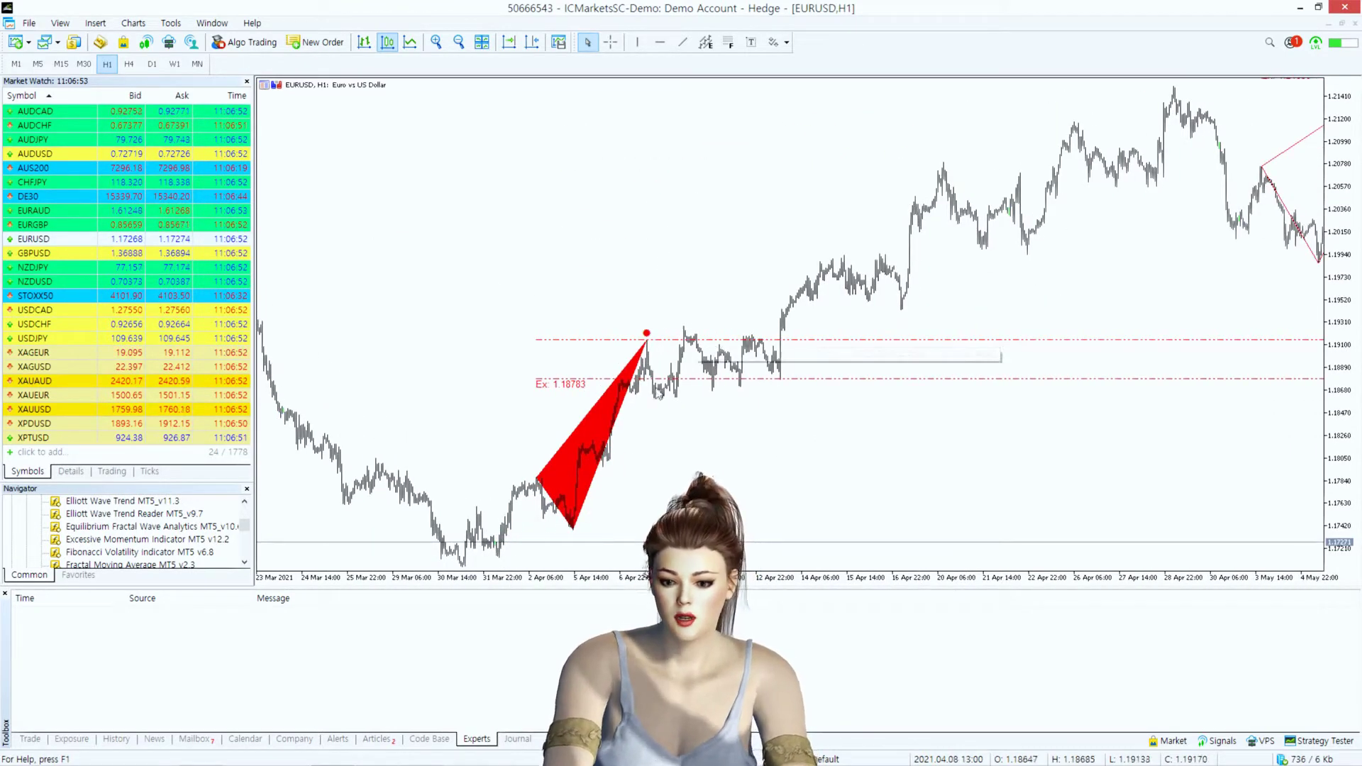
drag(839, 445, 732, 450)
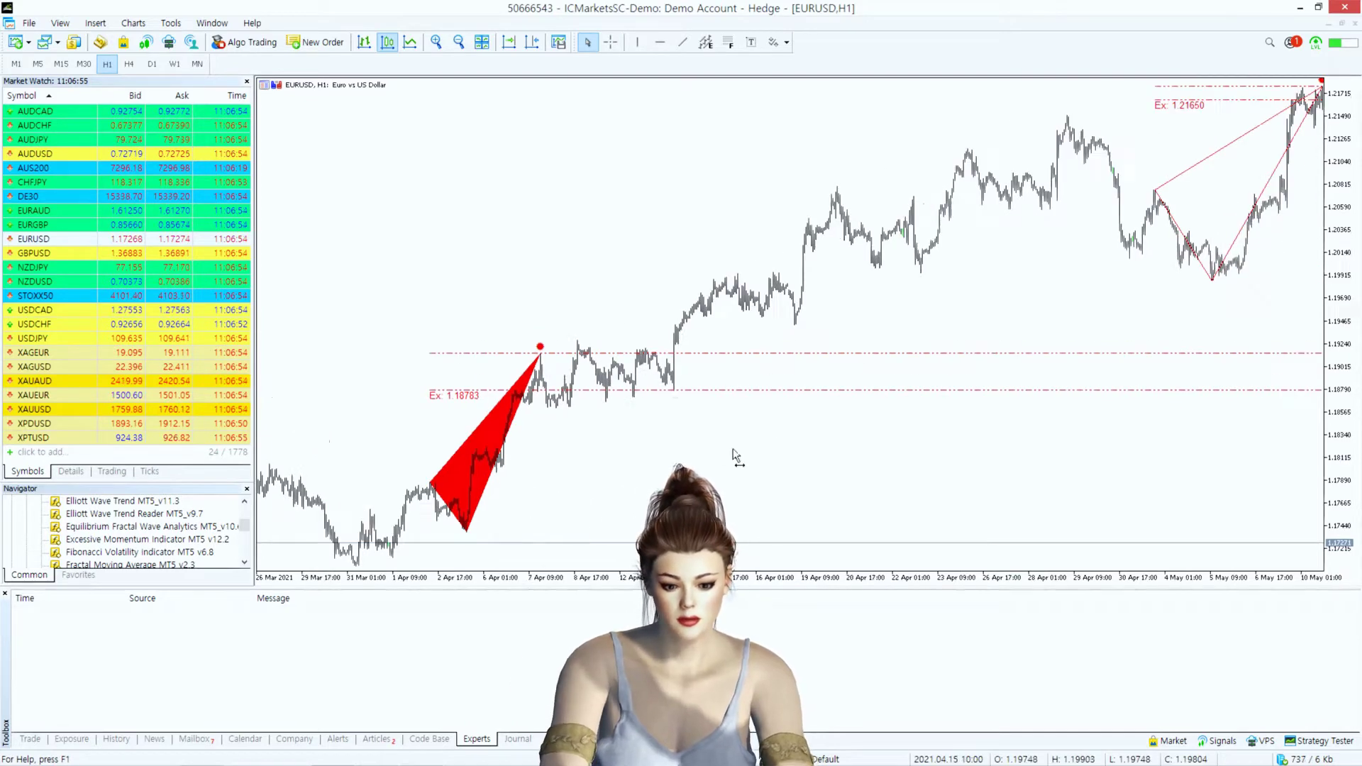
Step: Scroll forward through the history to late July–early September 2021, reviewing the momentum triangles
scroll(802, 308, down, 12)
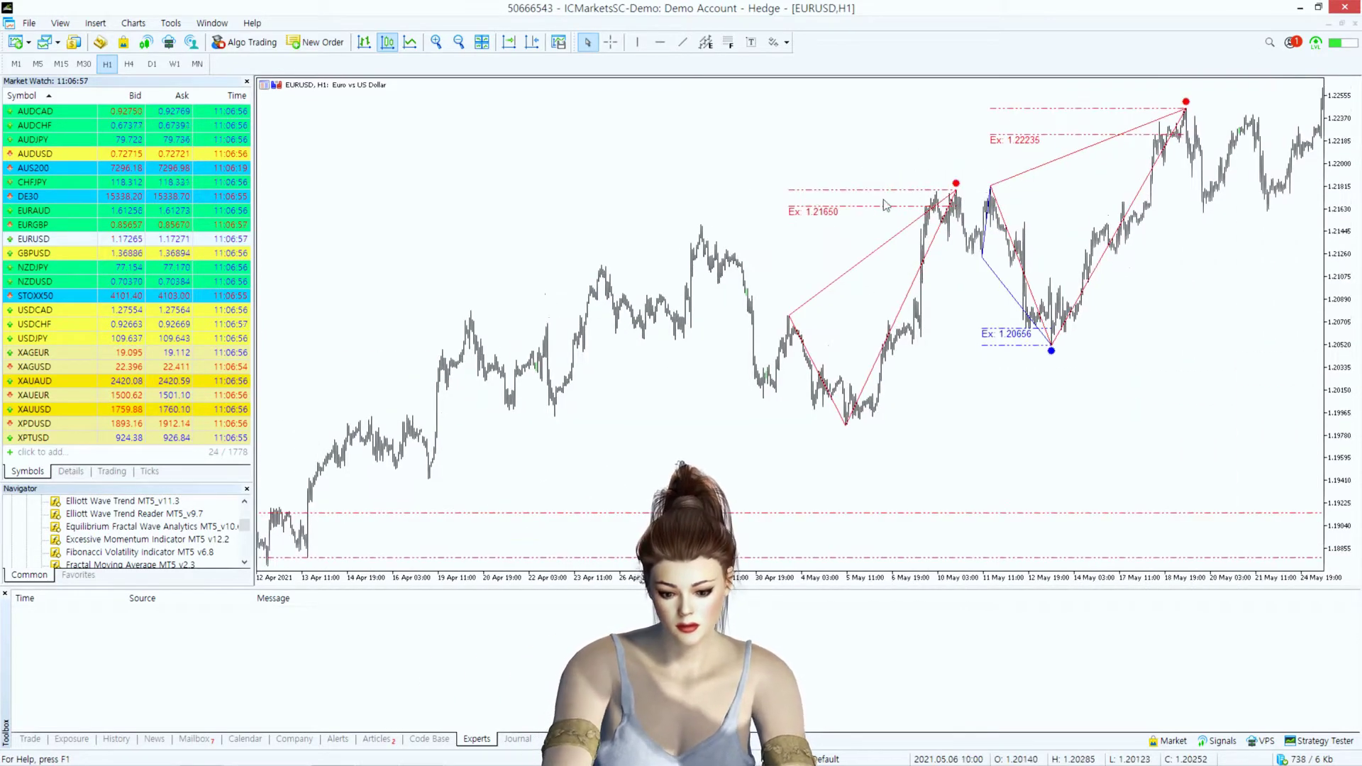
scroll(887, 213, down, 3)
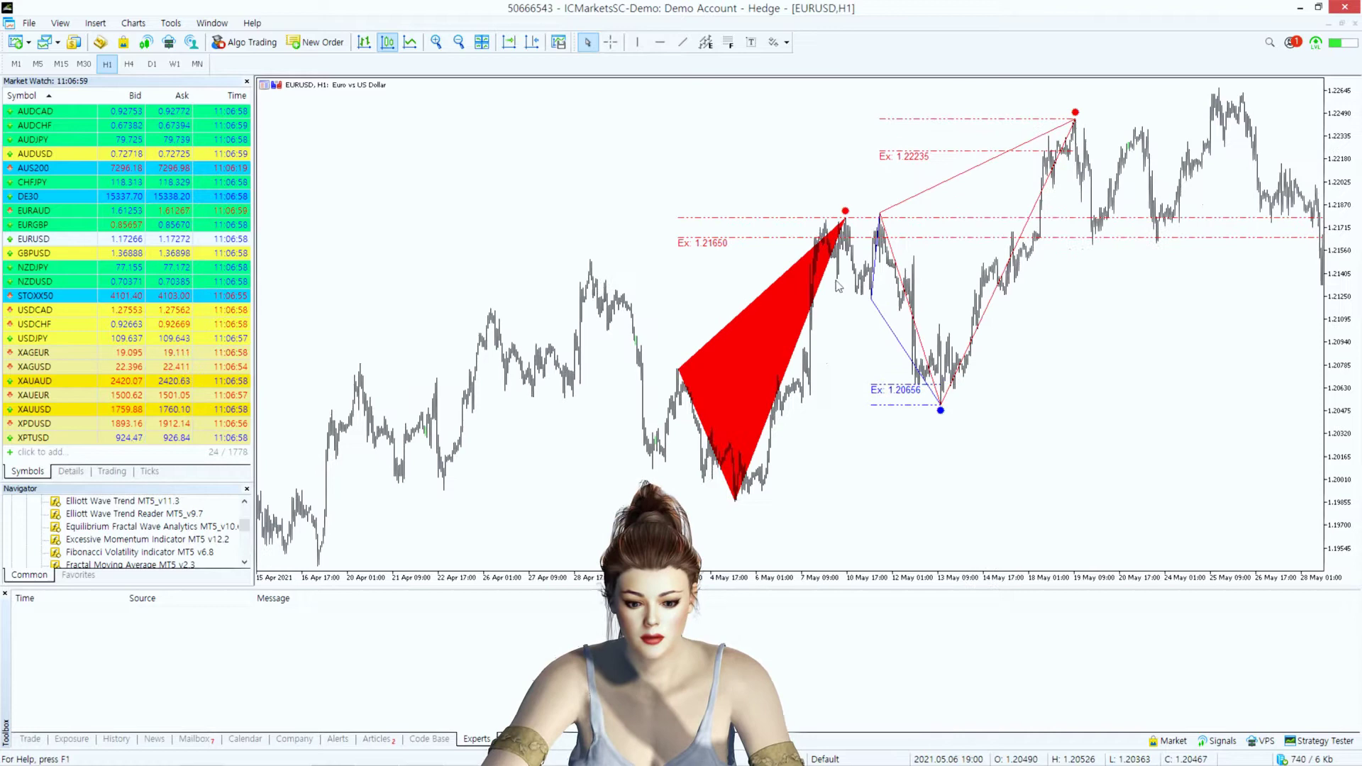
scroll(1055, 404, down, 4)
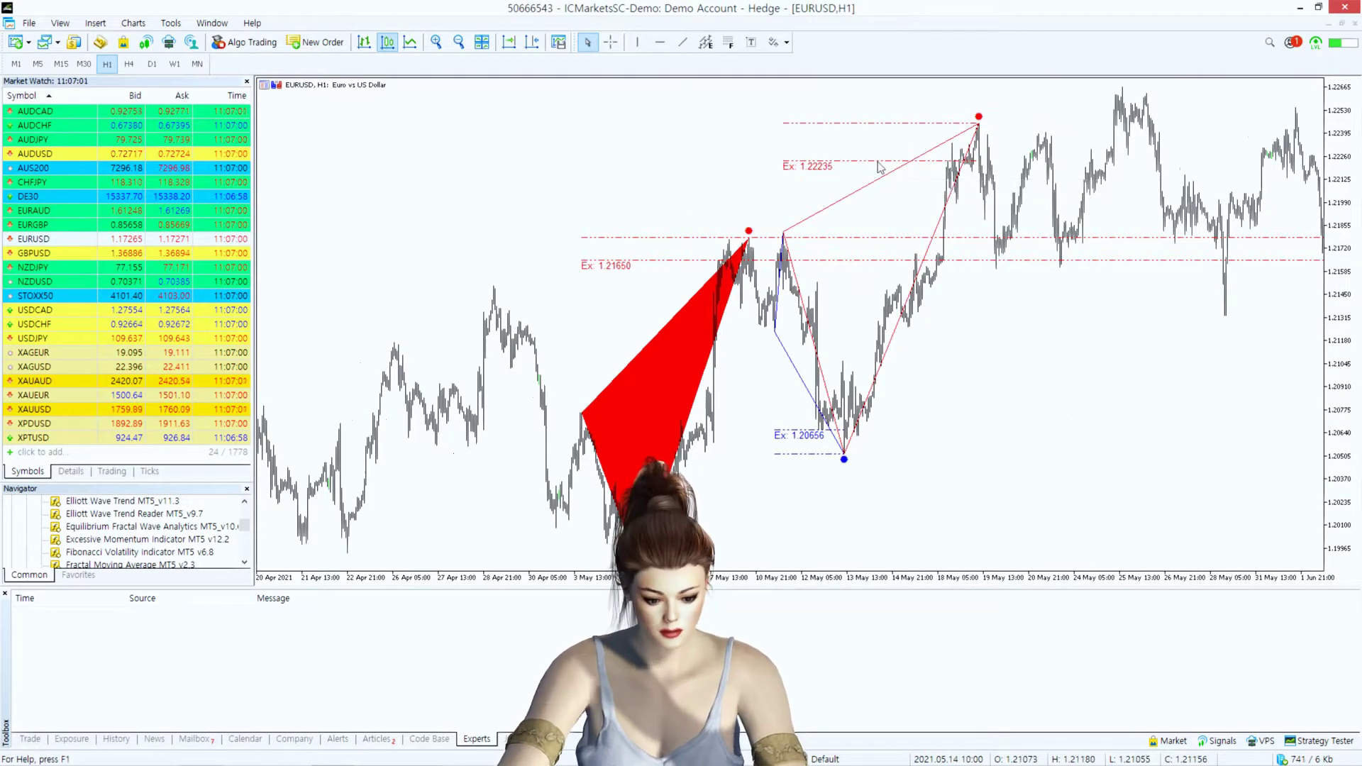
scroll(915, 341, down, 5)
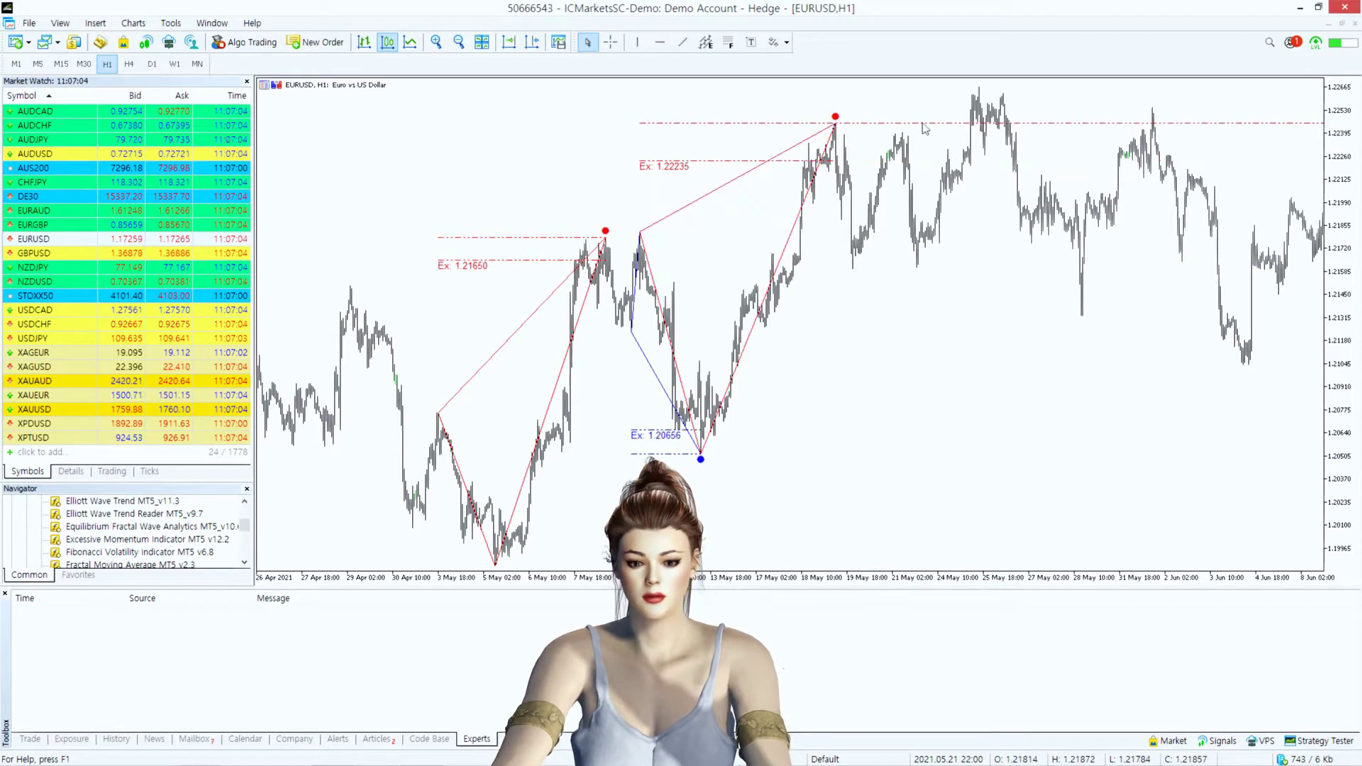
scroll(937, 345, up, 15)
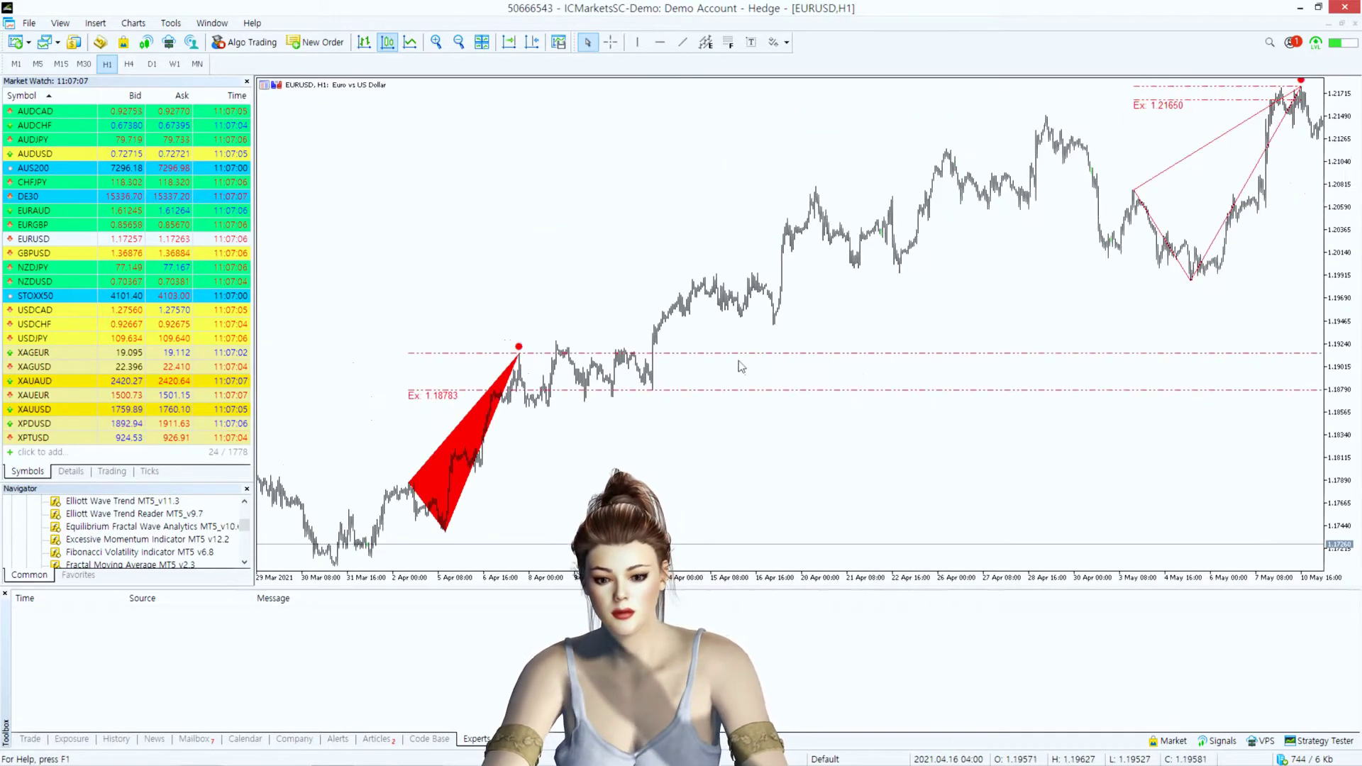
scroll(735, 389, down, 15)
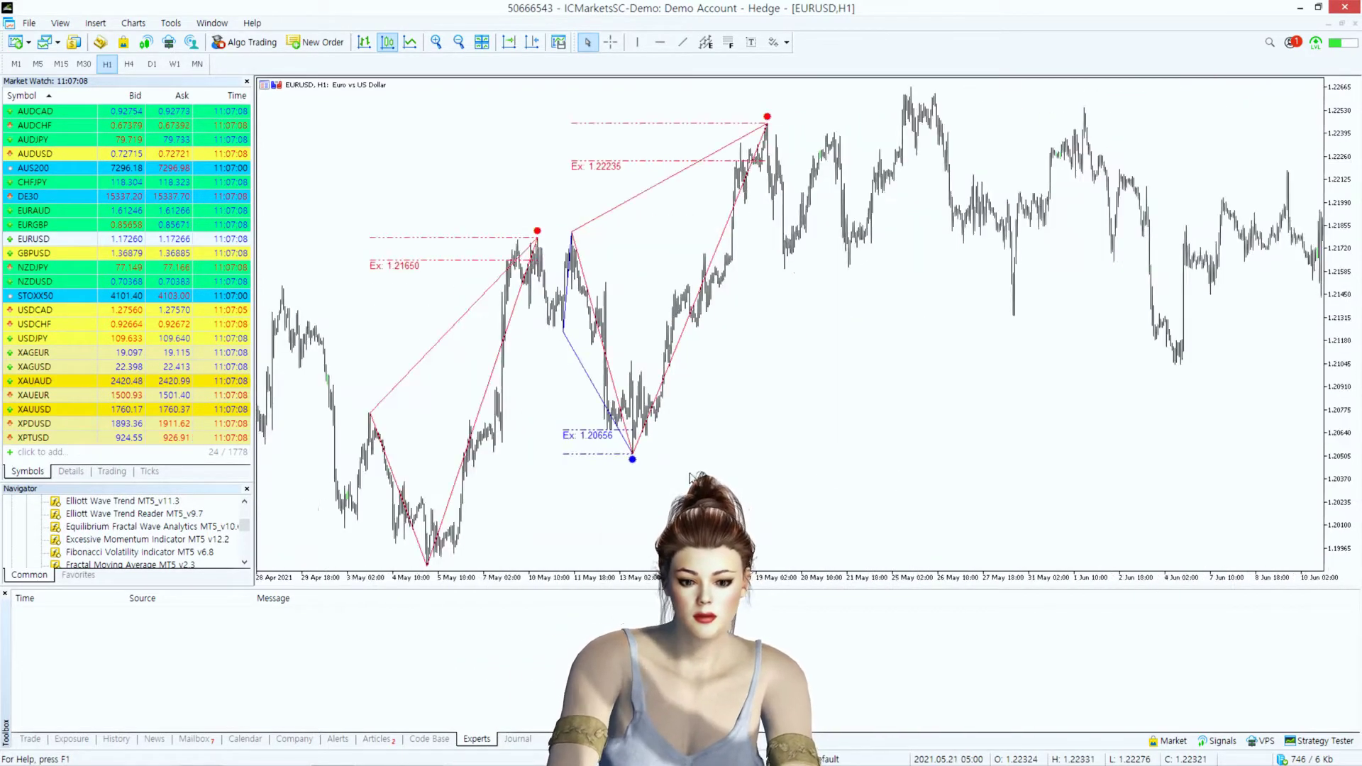
scroll(477, 465, down, 10)
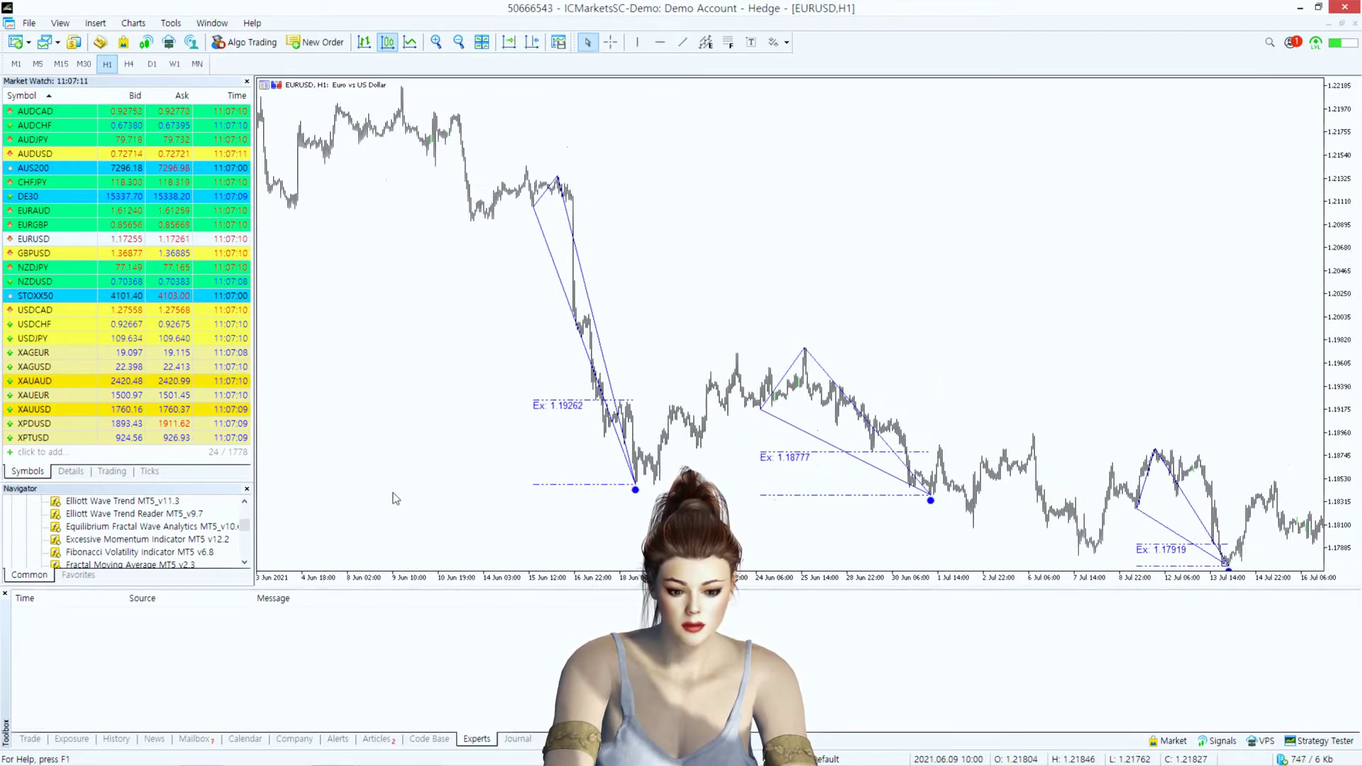
scroll(494, 553, down, 1)
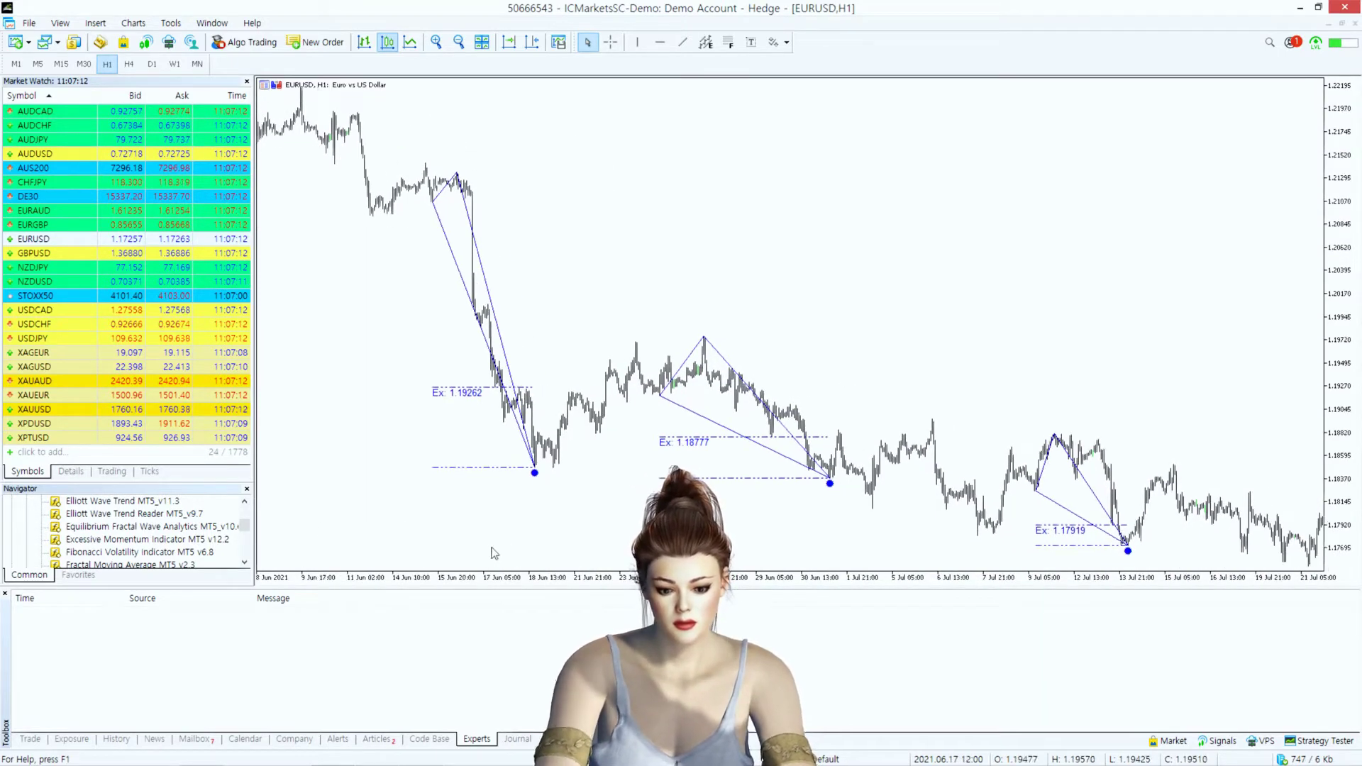
scroll(681, 237, down, 12)
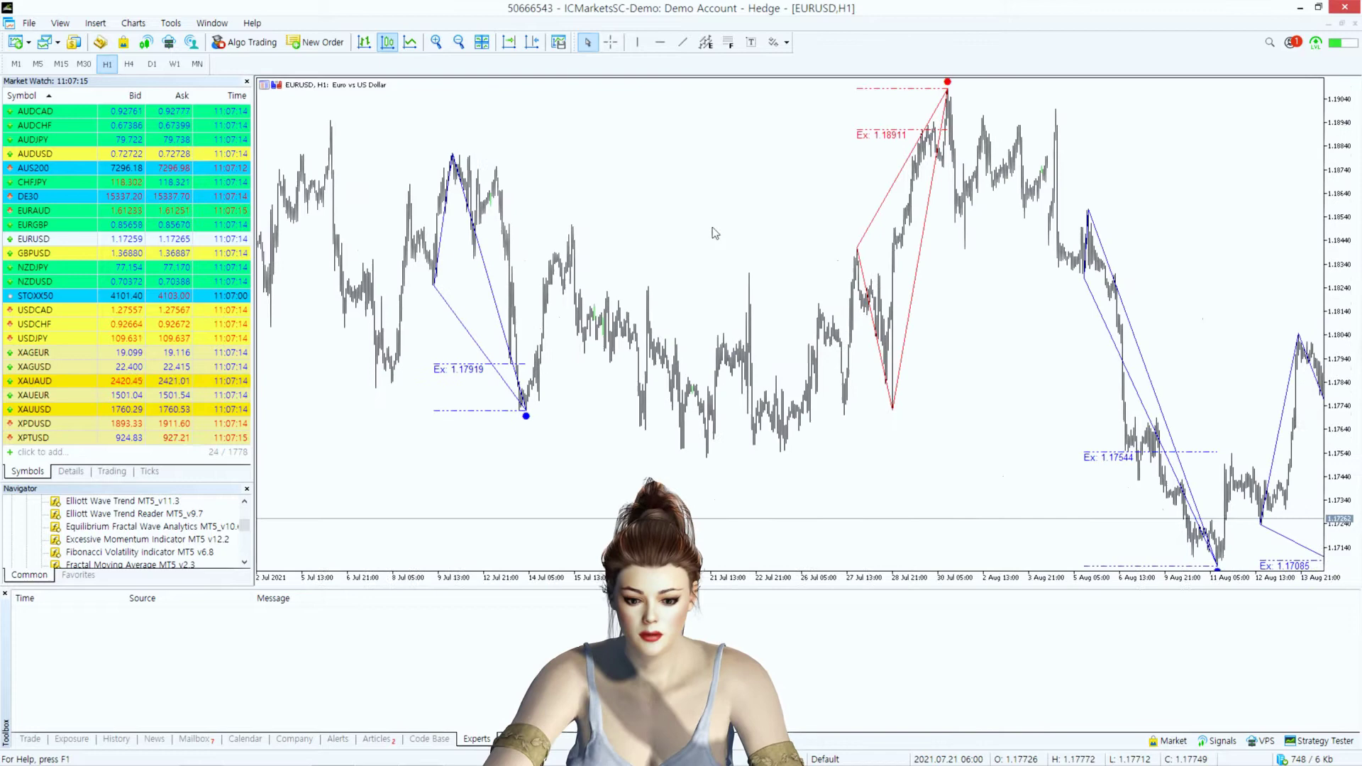
scroll(494, 370, down, 4)
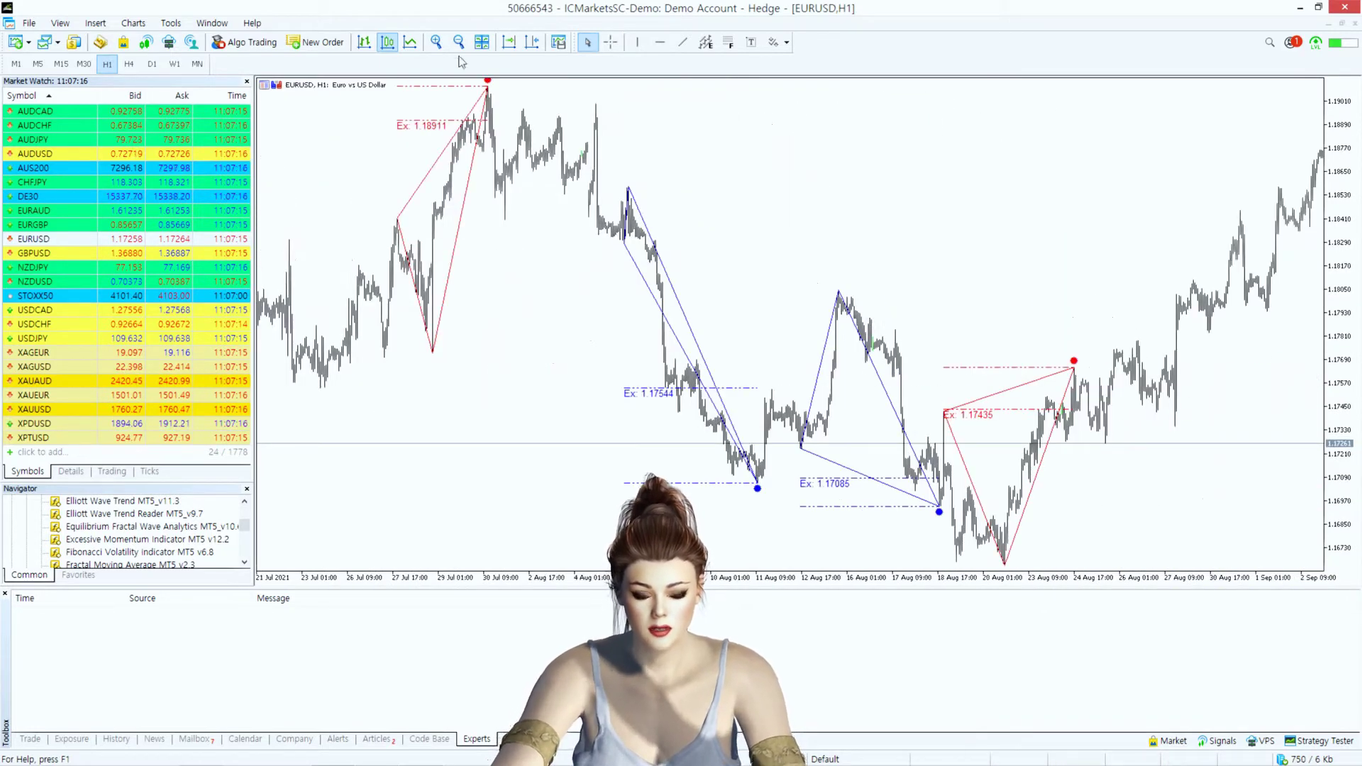
Step: Set Use Multi Timeframe Pattern Detection to true and refresh the M15–D1 Last Excessive Momentum panel
click(459, 42)
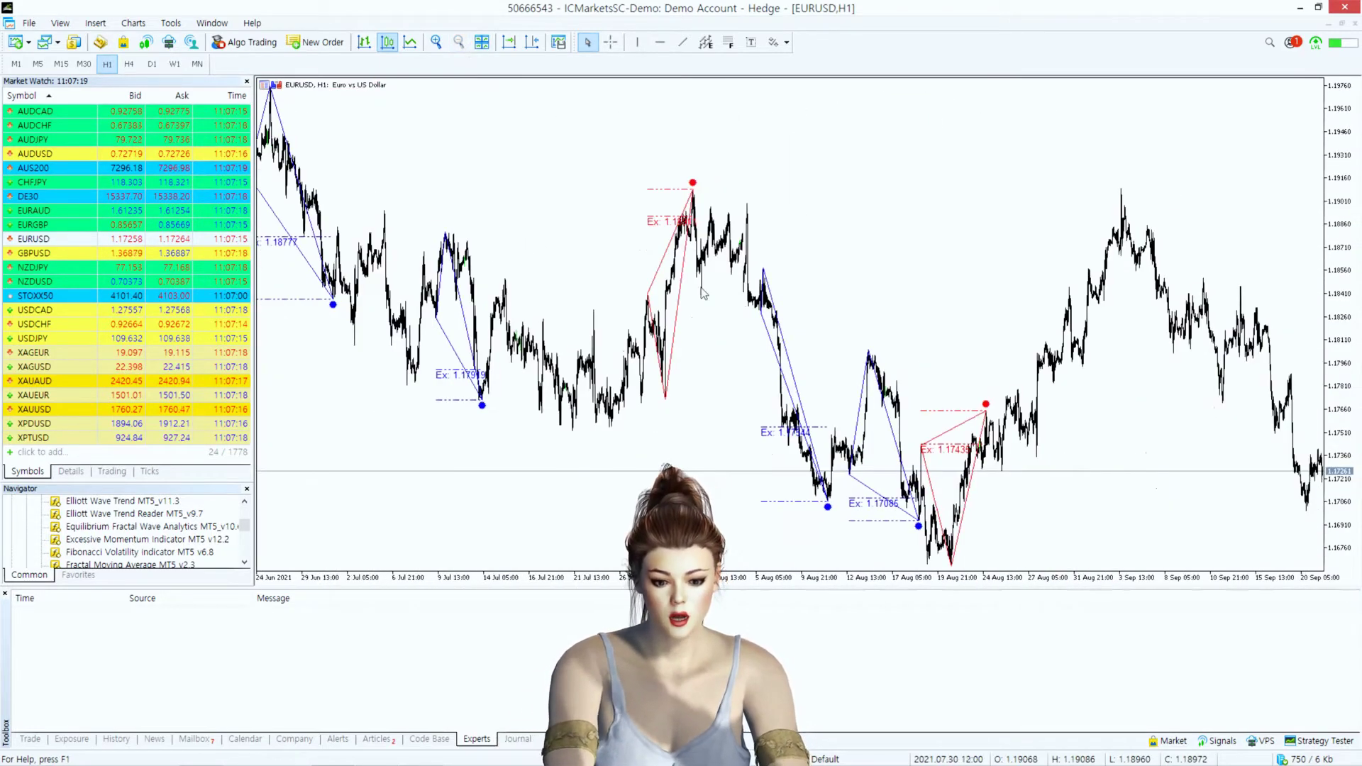
click(438, 44)
right_click(700, 196)
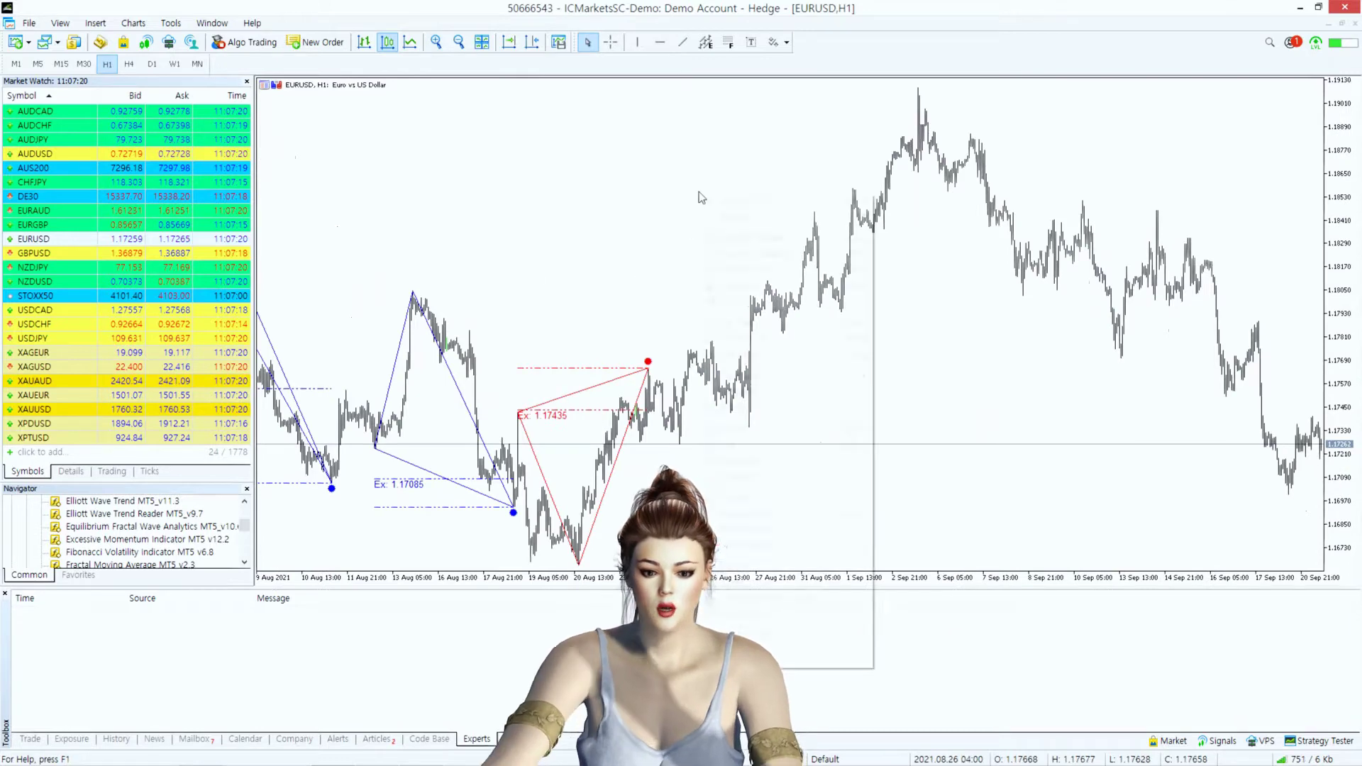
click(718, 269)
double_click(661, 271)
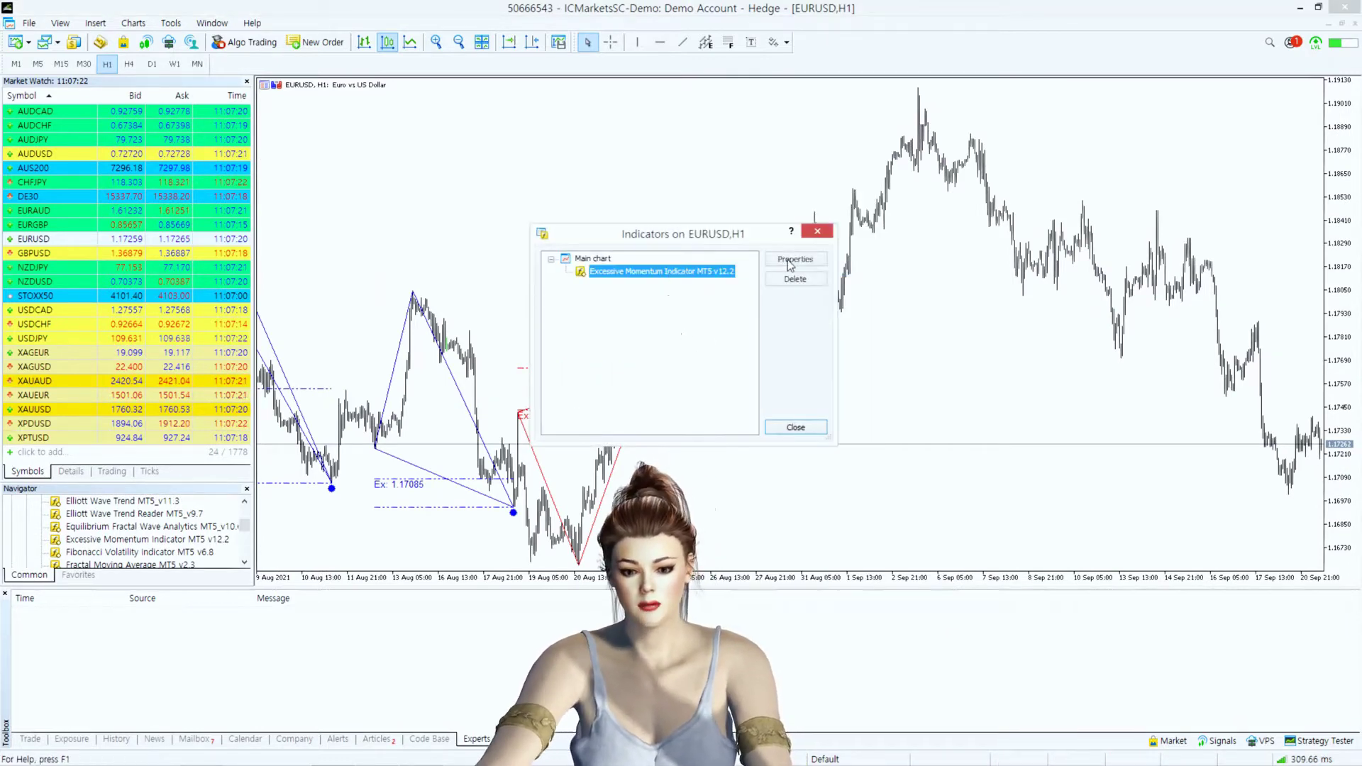
double_click(718, 355)
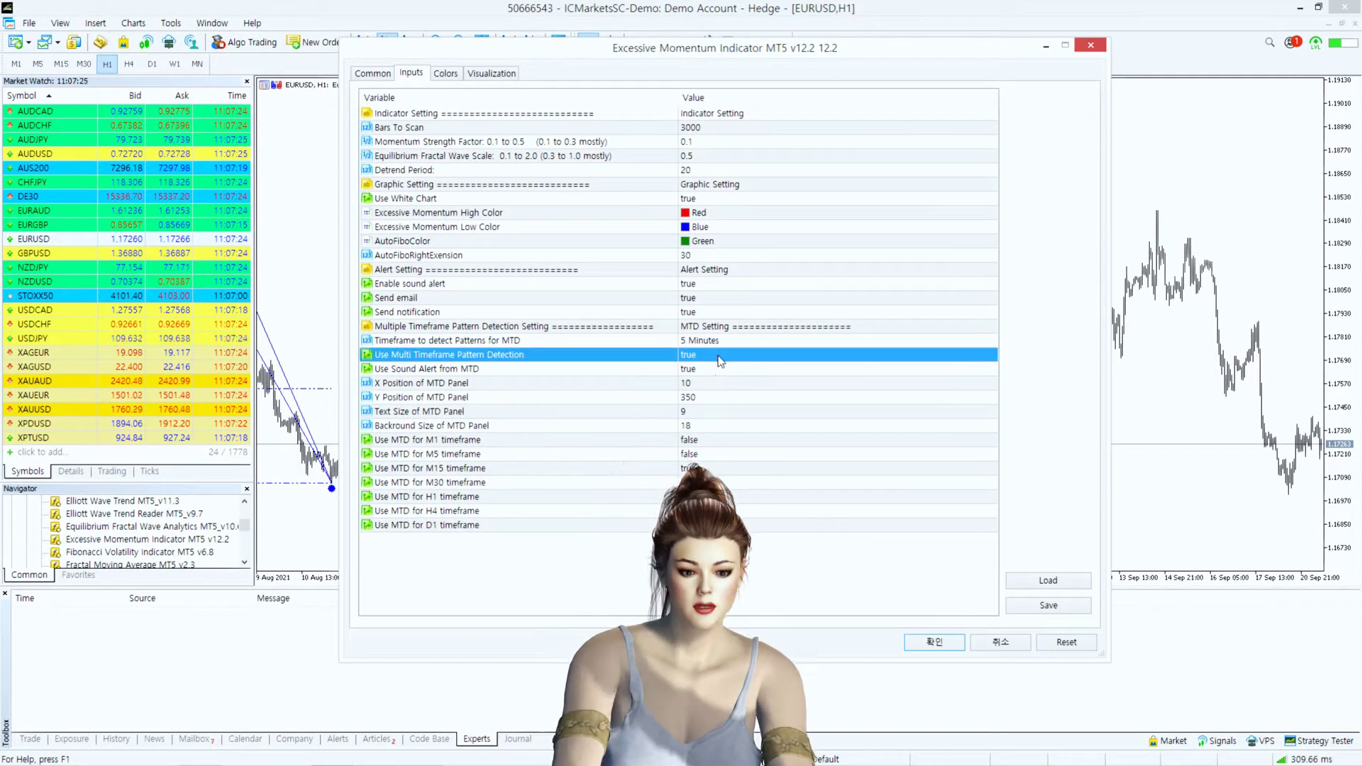
click(929, 642)
click(791, 430)
drag(426, 415, 593, 410)
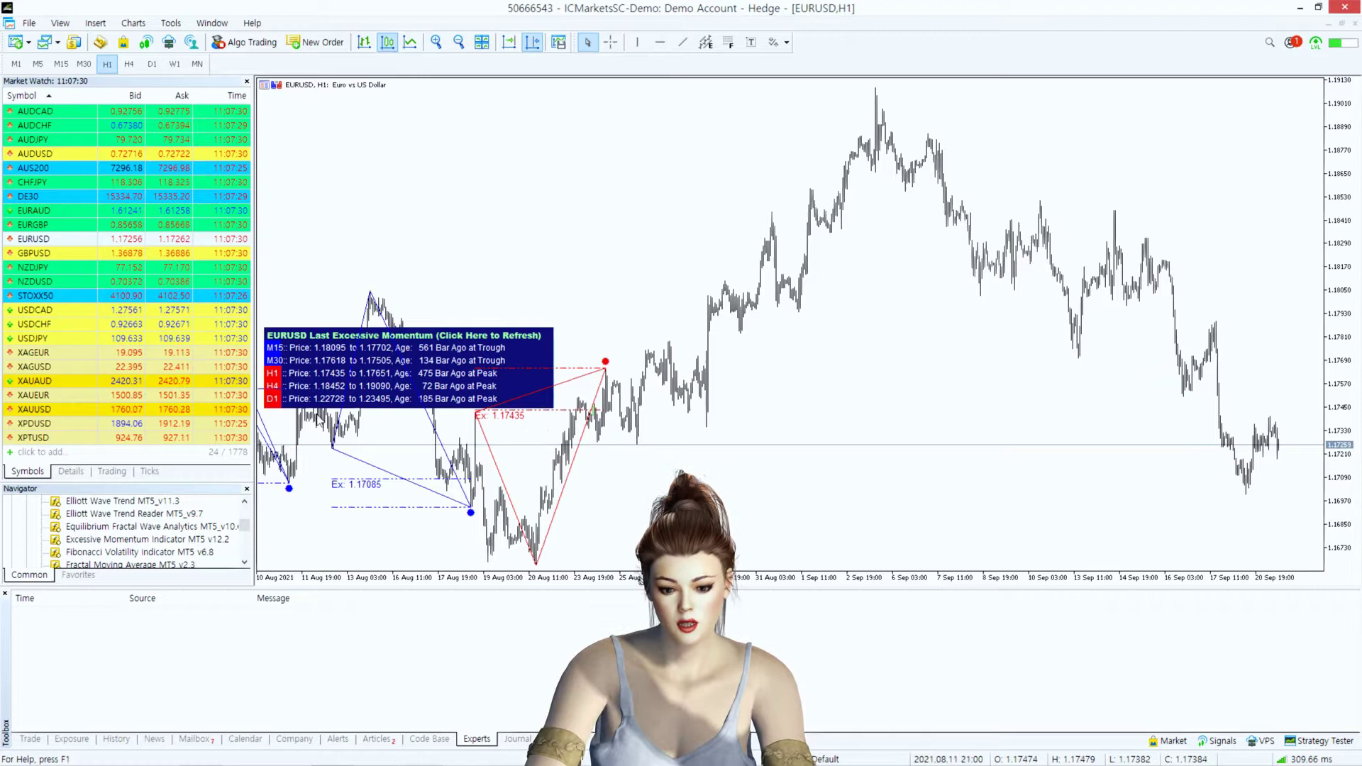
scroll(582, 475, up, 4)
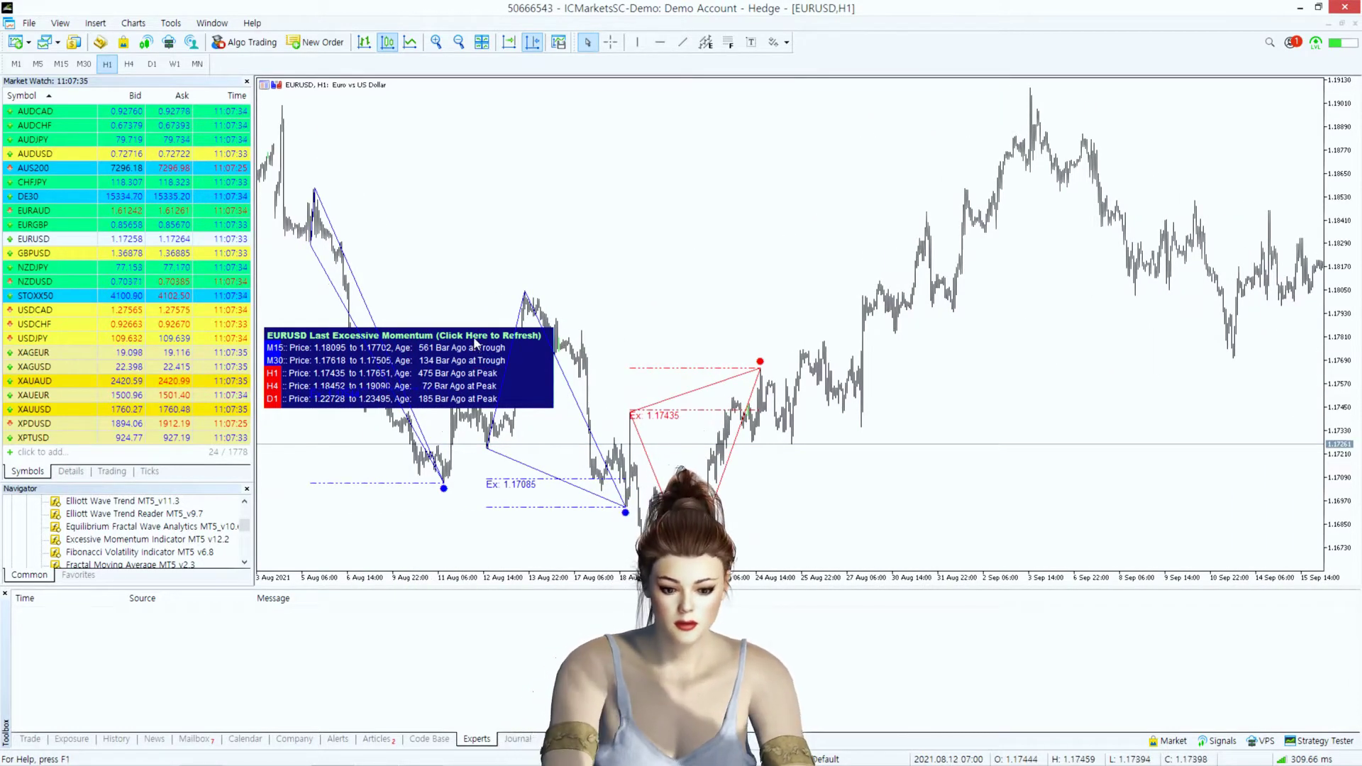
click(473, 338)
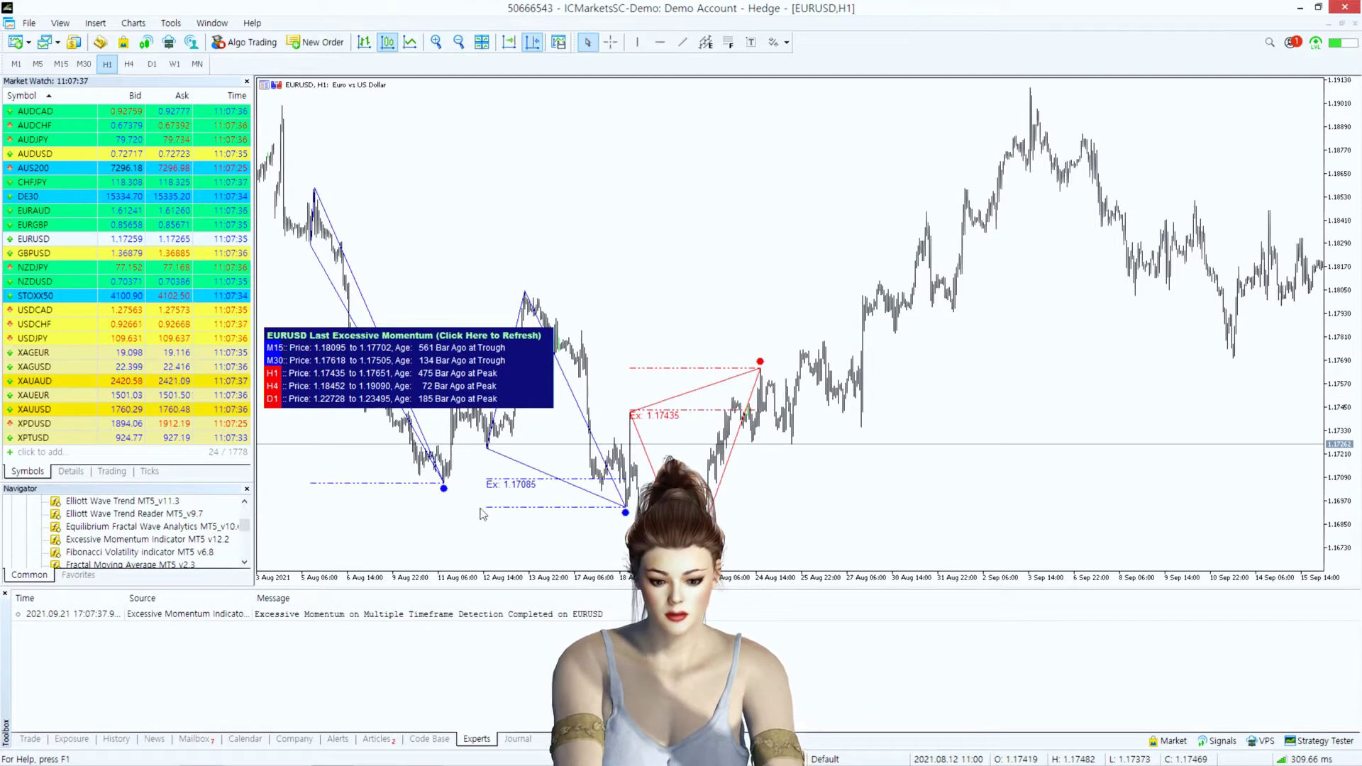
click(131, 64)
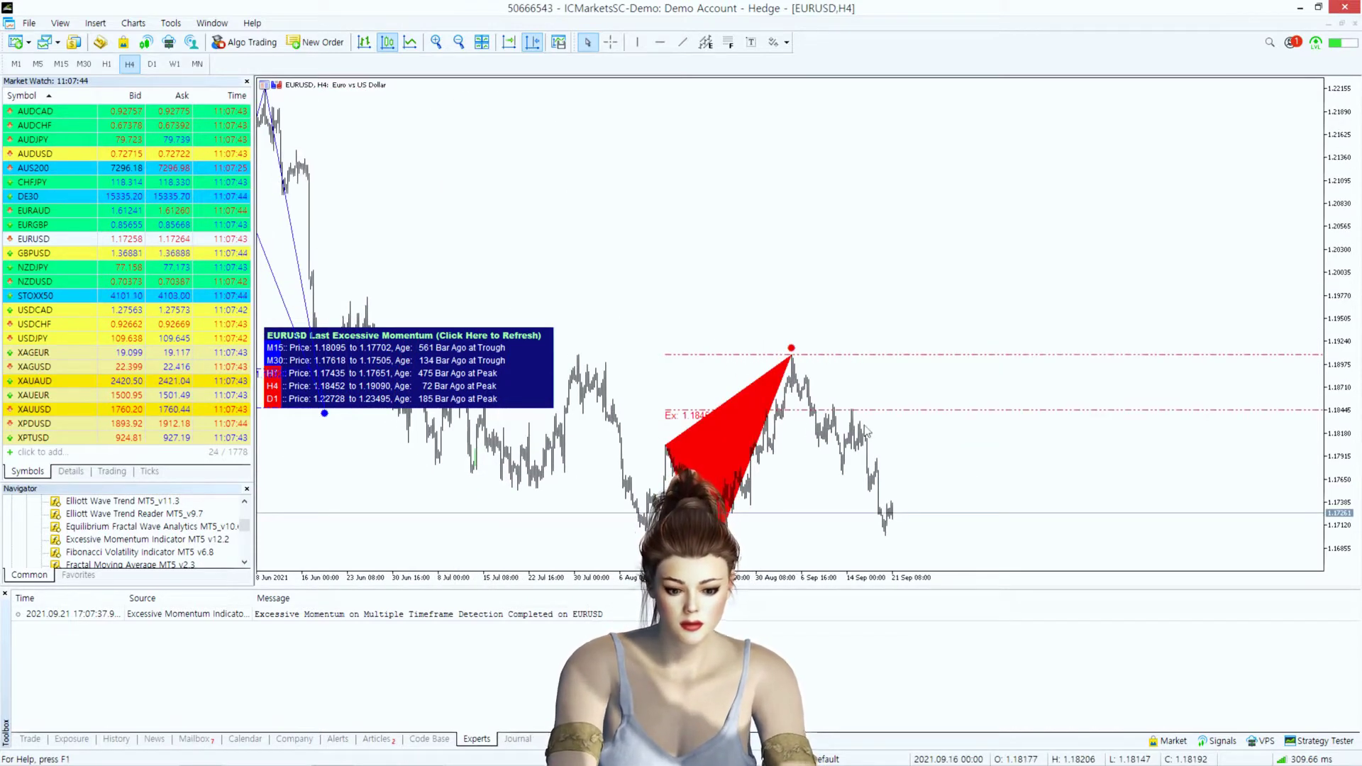
drag(755, 292, 794, 292)
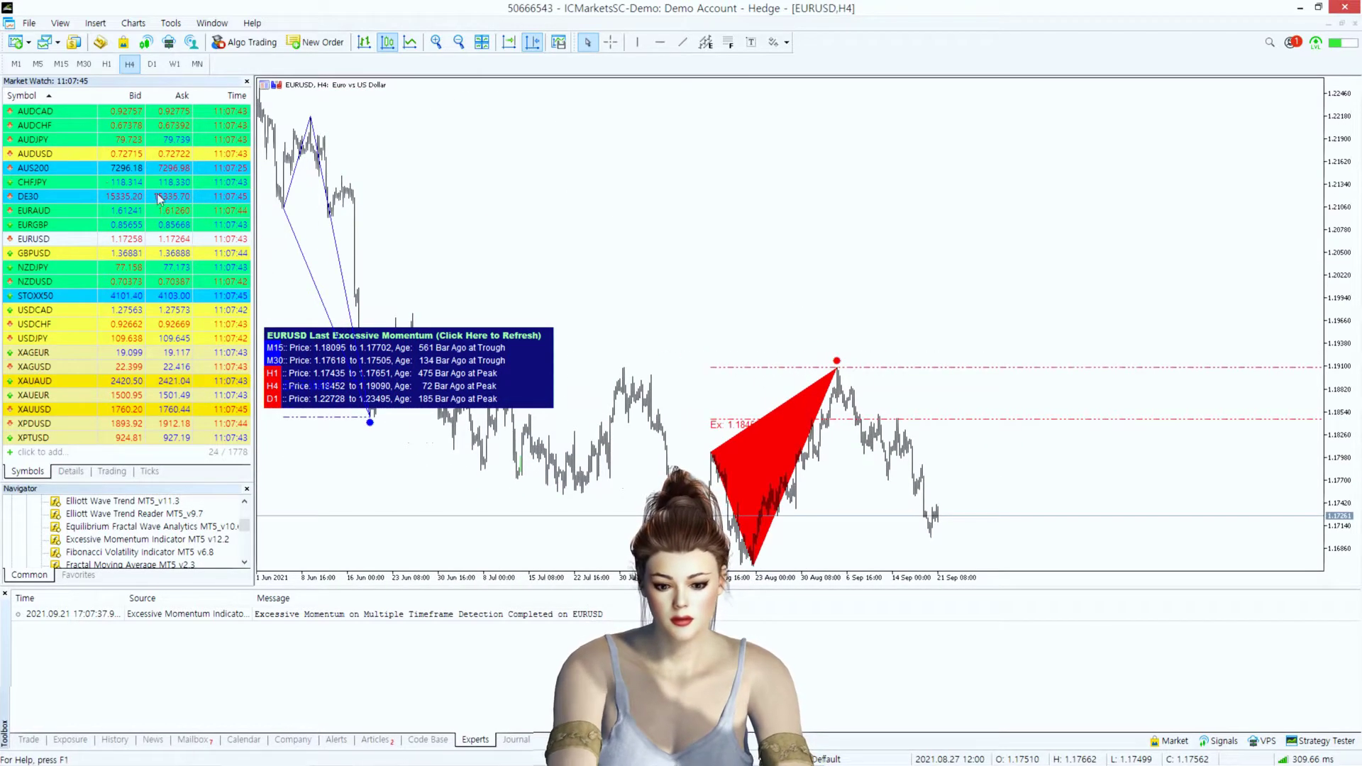
click(151, 65)
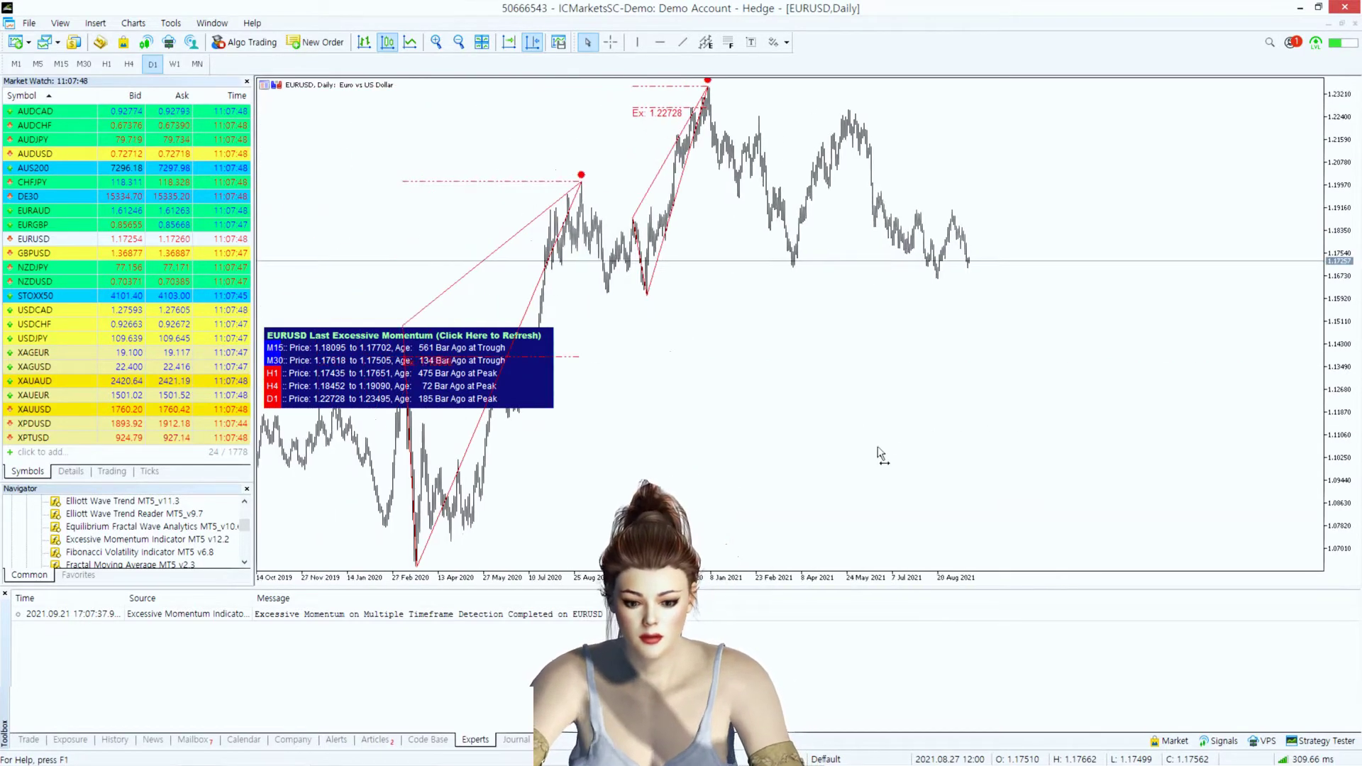
drag(878, 446, 883, 444)
drag(1340, 151, 1340, 206)
drag(993, 368, 1058, 366)
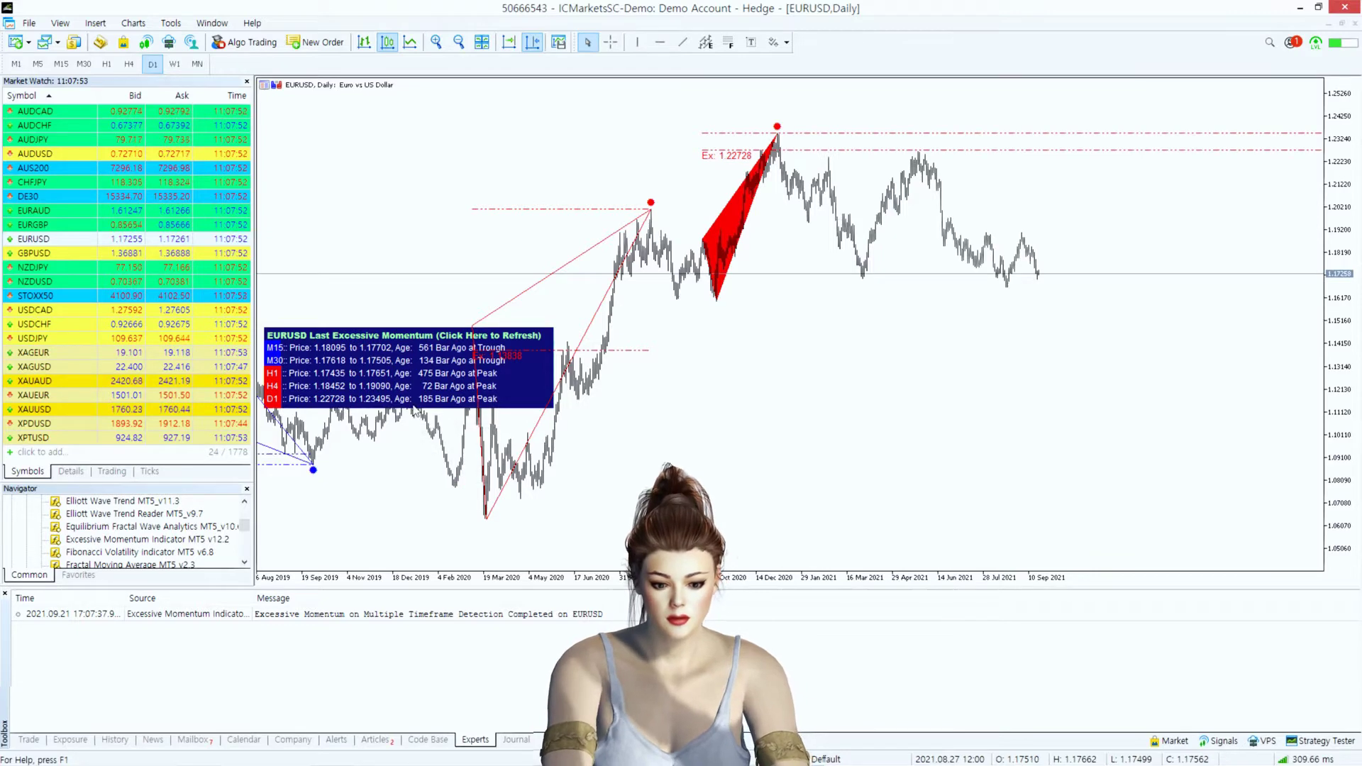
drag(696, 470, 752, 471)
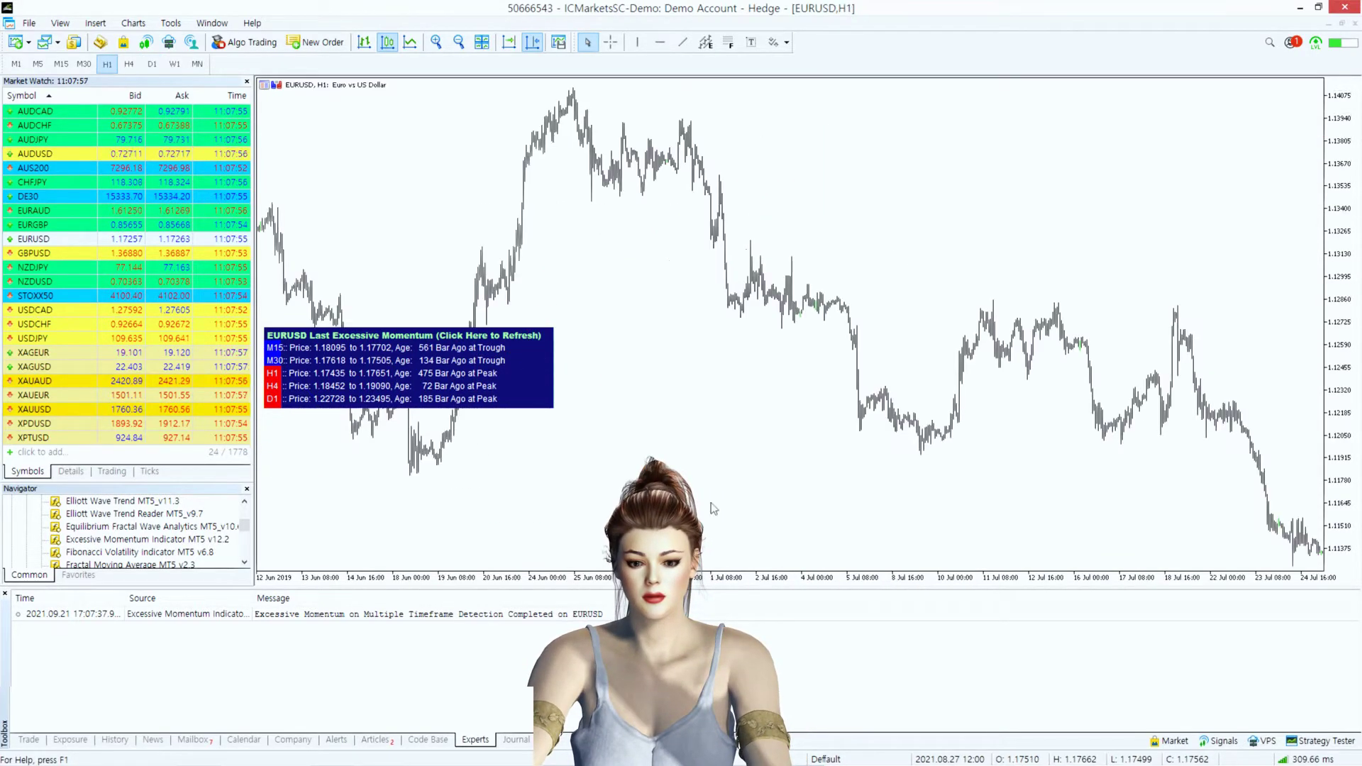
drag(910, 446, 802, 435)
click(511, 42)
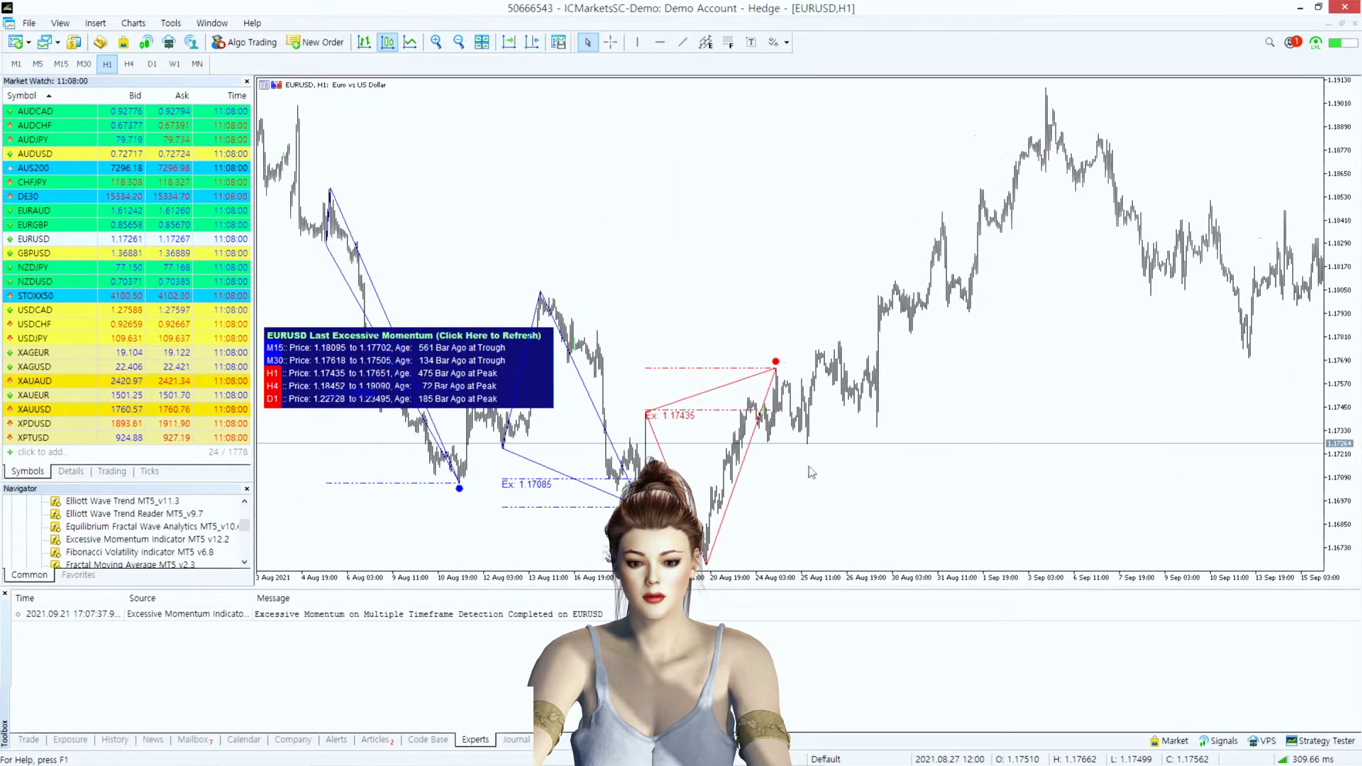
Step: Attach Volume Spread Pattern Detector MT5 v1.8 to the EURUSD H1 chart with default inputs
scroll(901, 470, up, 5)
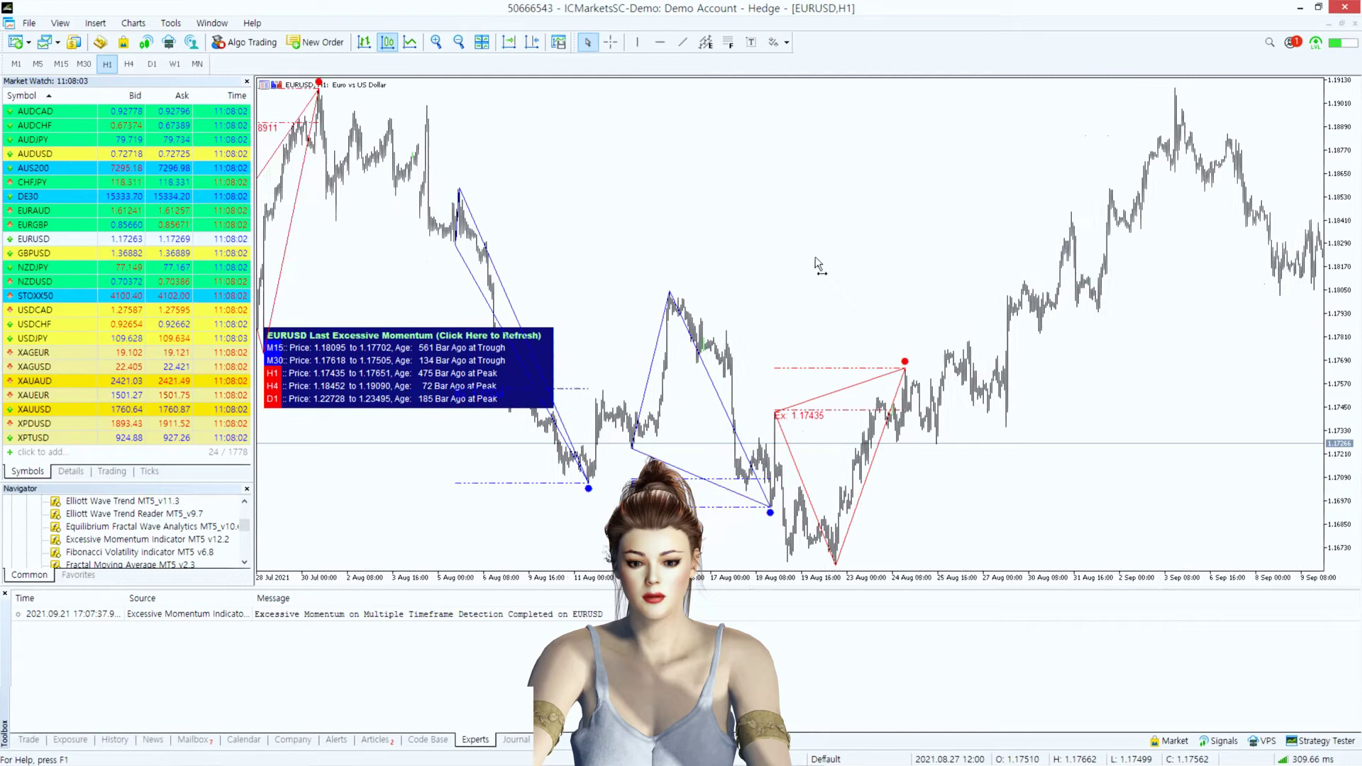
drag(816, 264, 699, 267)
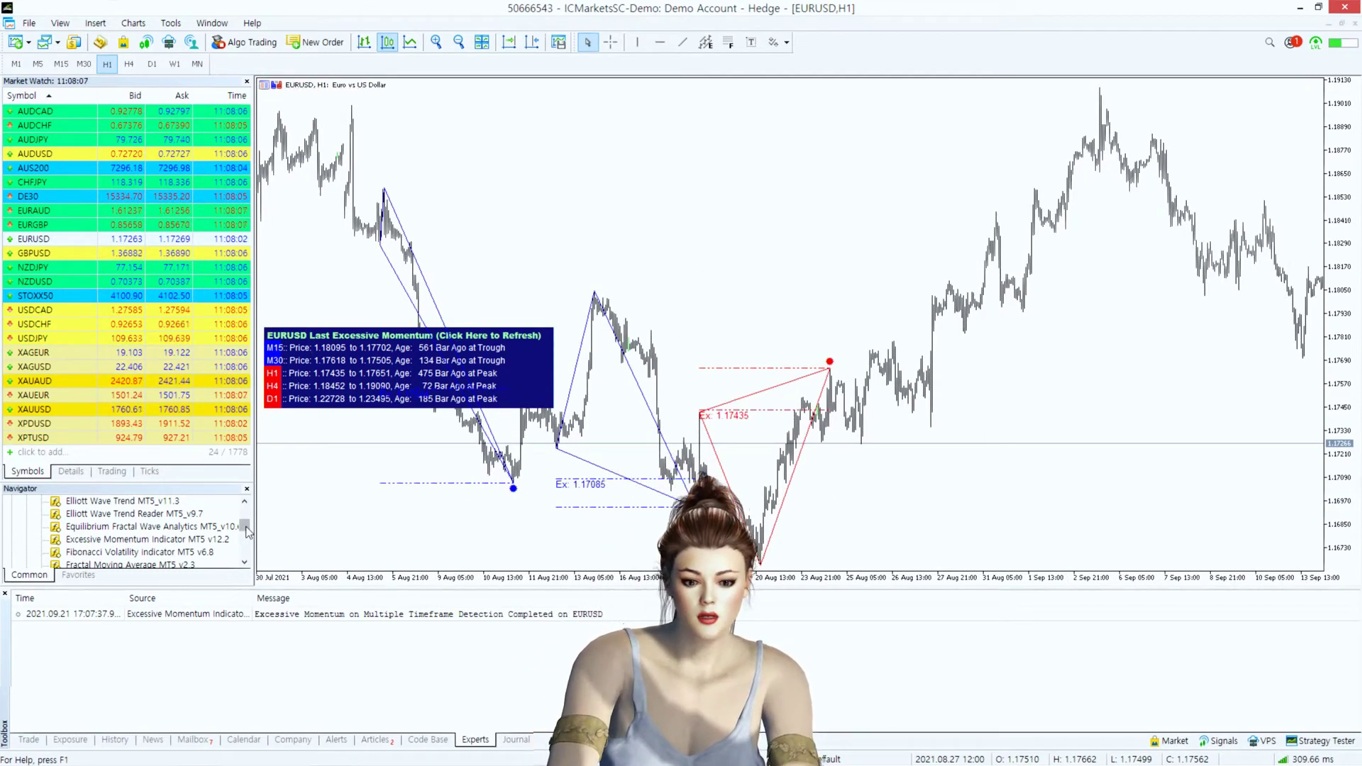
drag(247, 532, 247, 538)
right_click(197, 502)
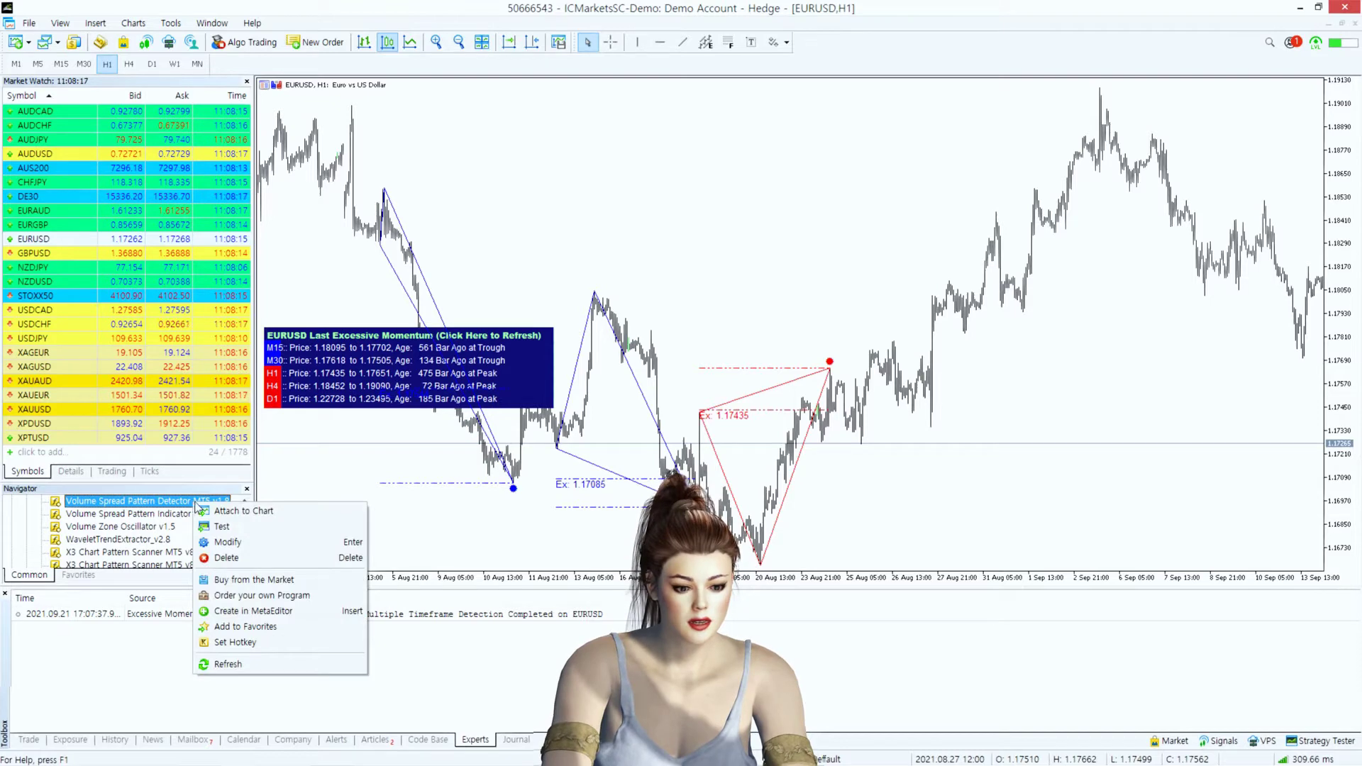
click(245, 500)
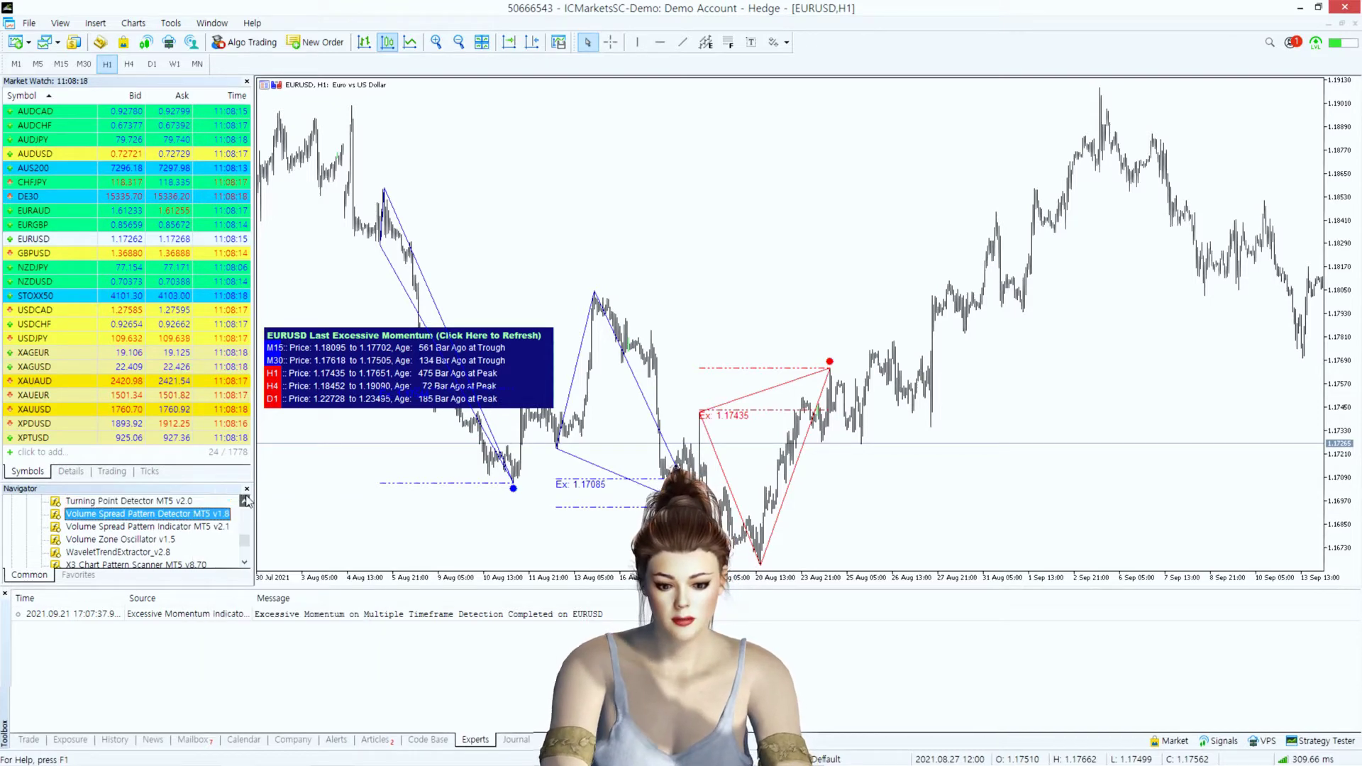
right_click(209, 518)
click(243, 526)
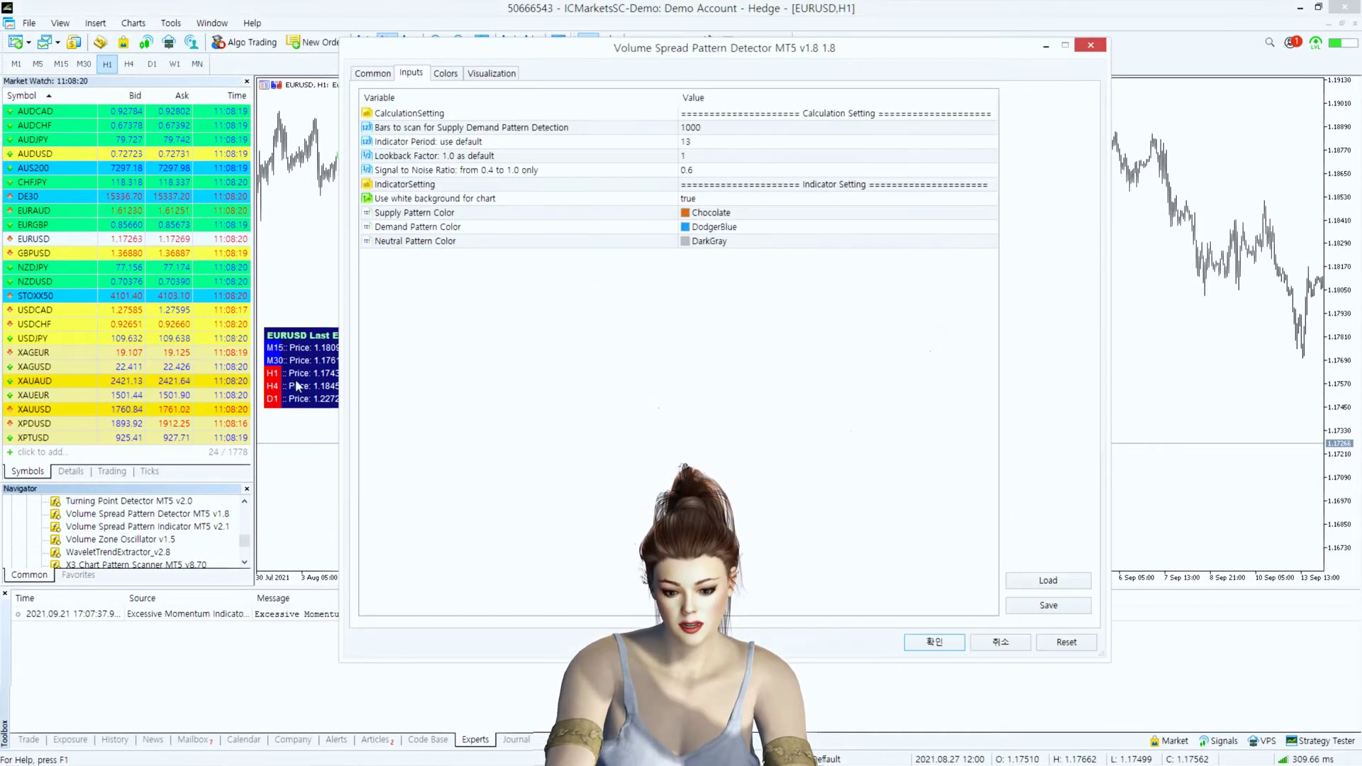
click(934, 645)
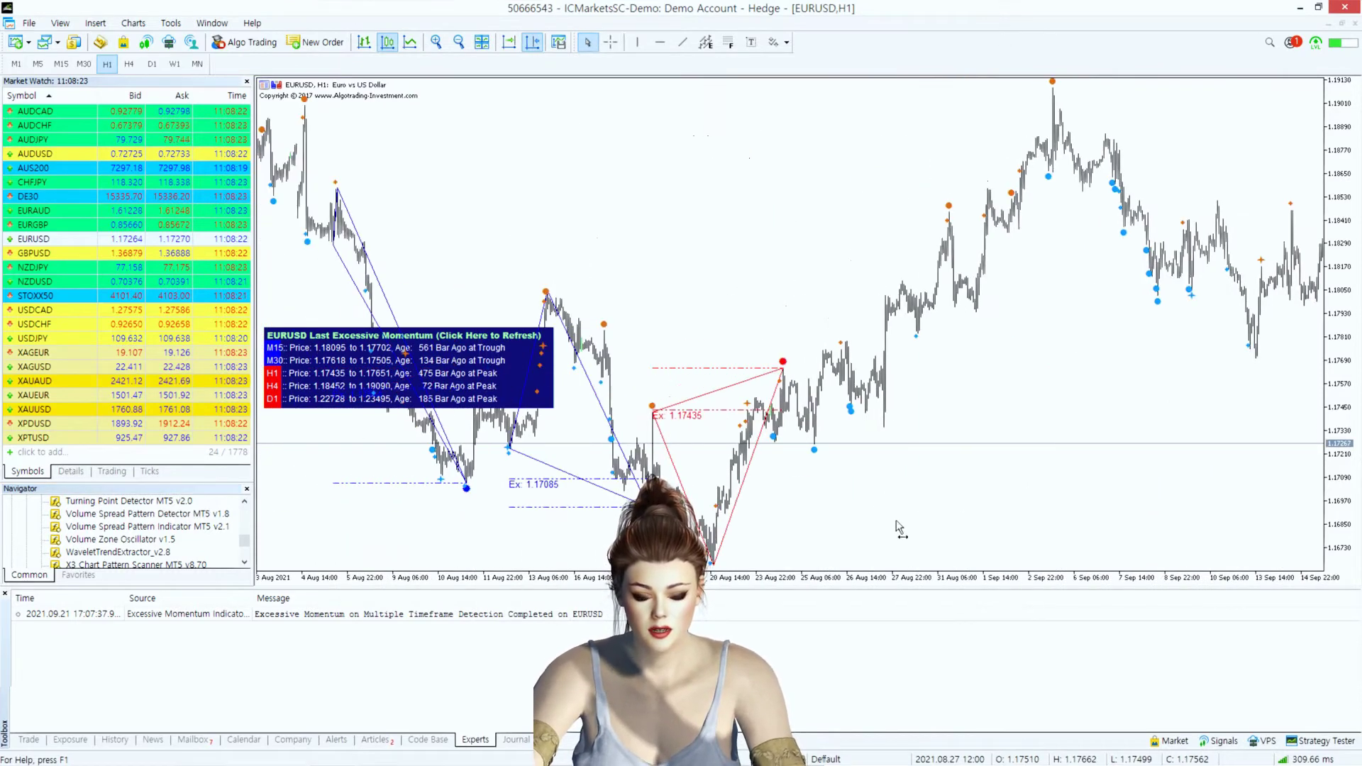
Step: Drag the chart between September and early July bars to inspect the momentum patterns
drag(896, 522, 912, 520)
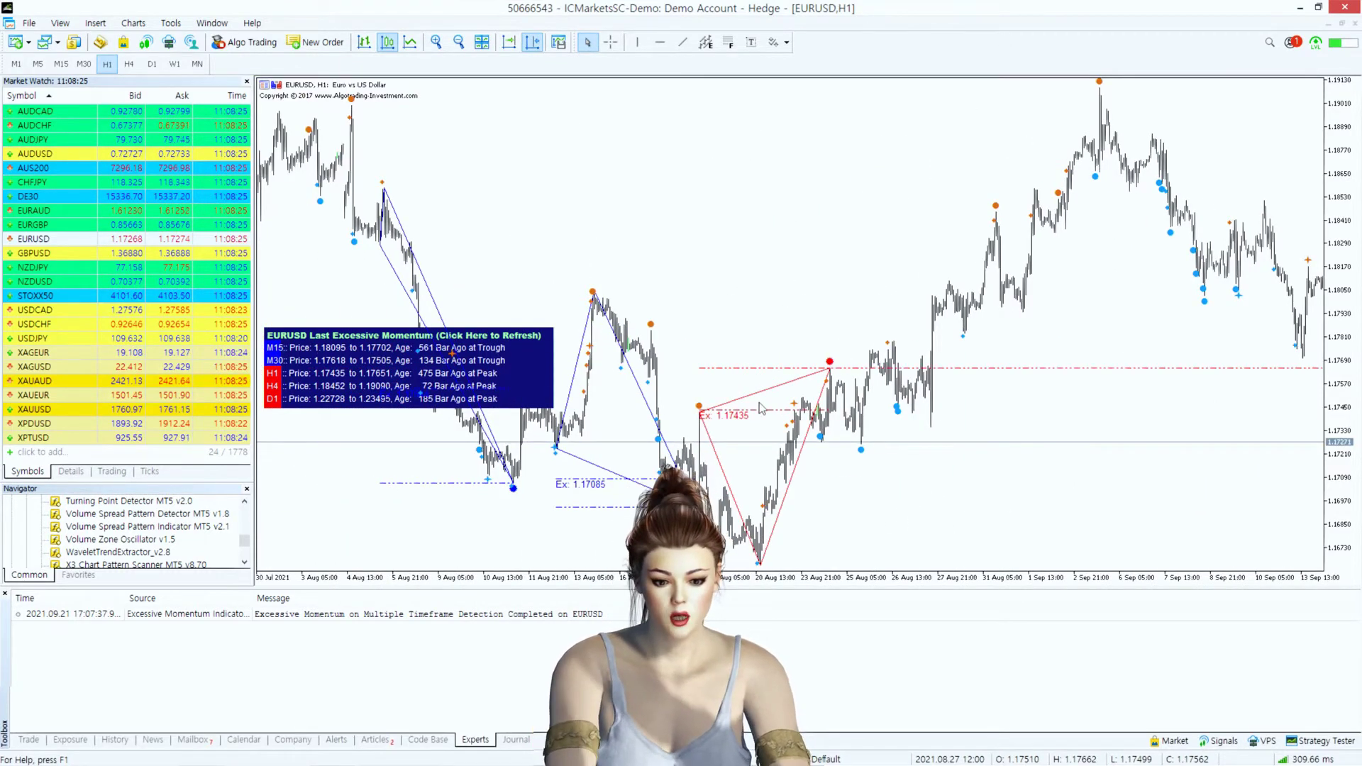
drag(844, 460, 891, 487)
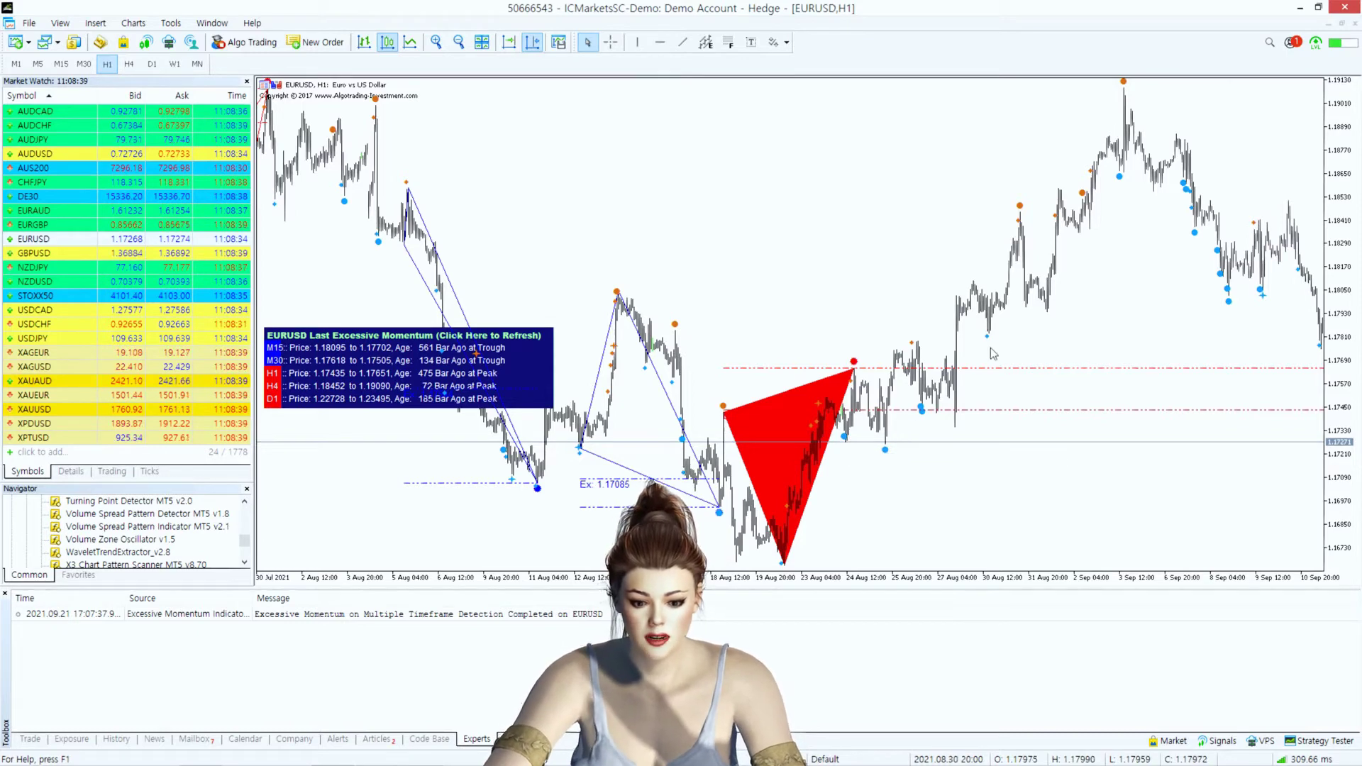
drag(994, 502, 961, 530)
drag(791, 532, 898, 517)
drag(734, 332, 905, 332)
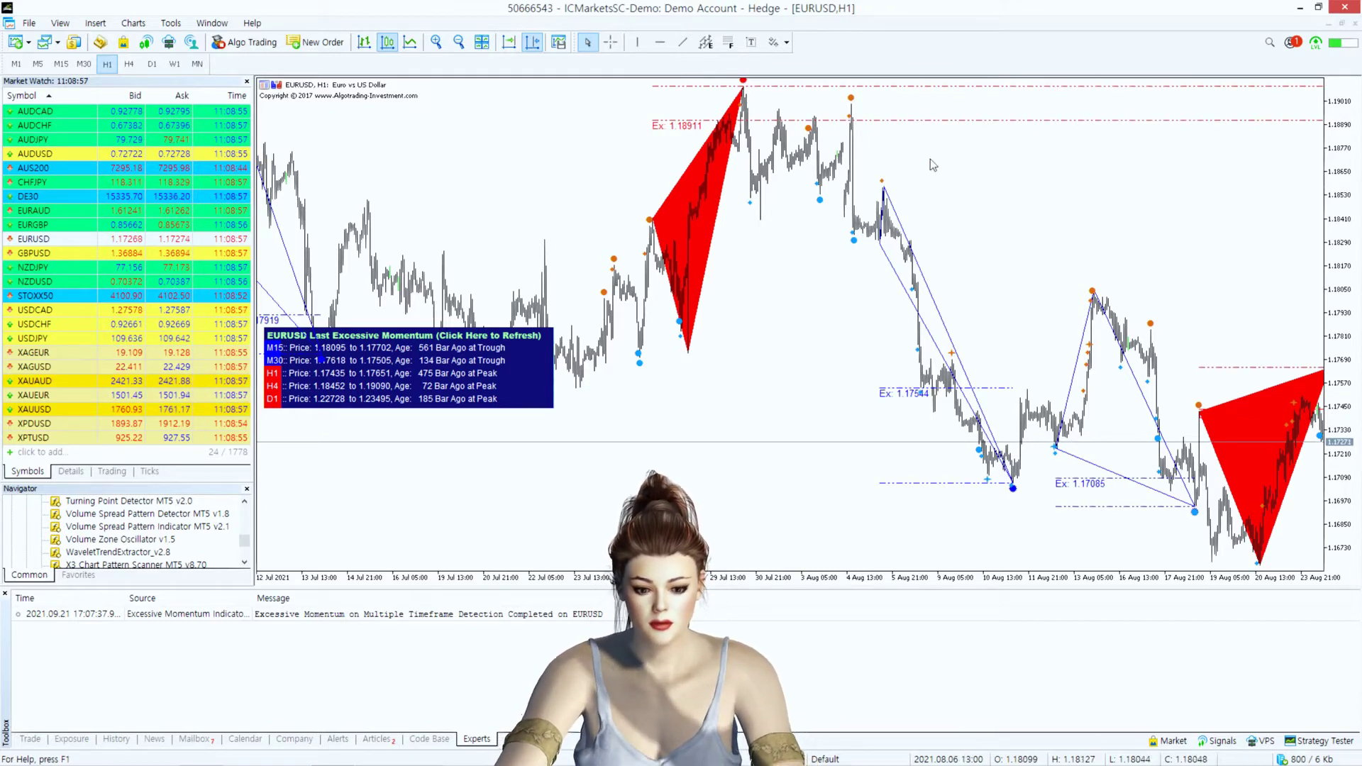
Step: Scroll and drag further back through earlier EURUSD dates to review more triangles
scroll(930, 159, down, 3)
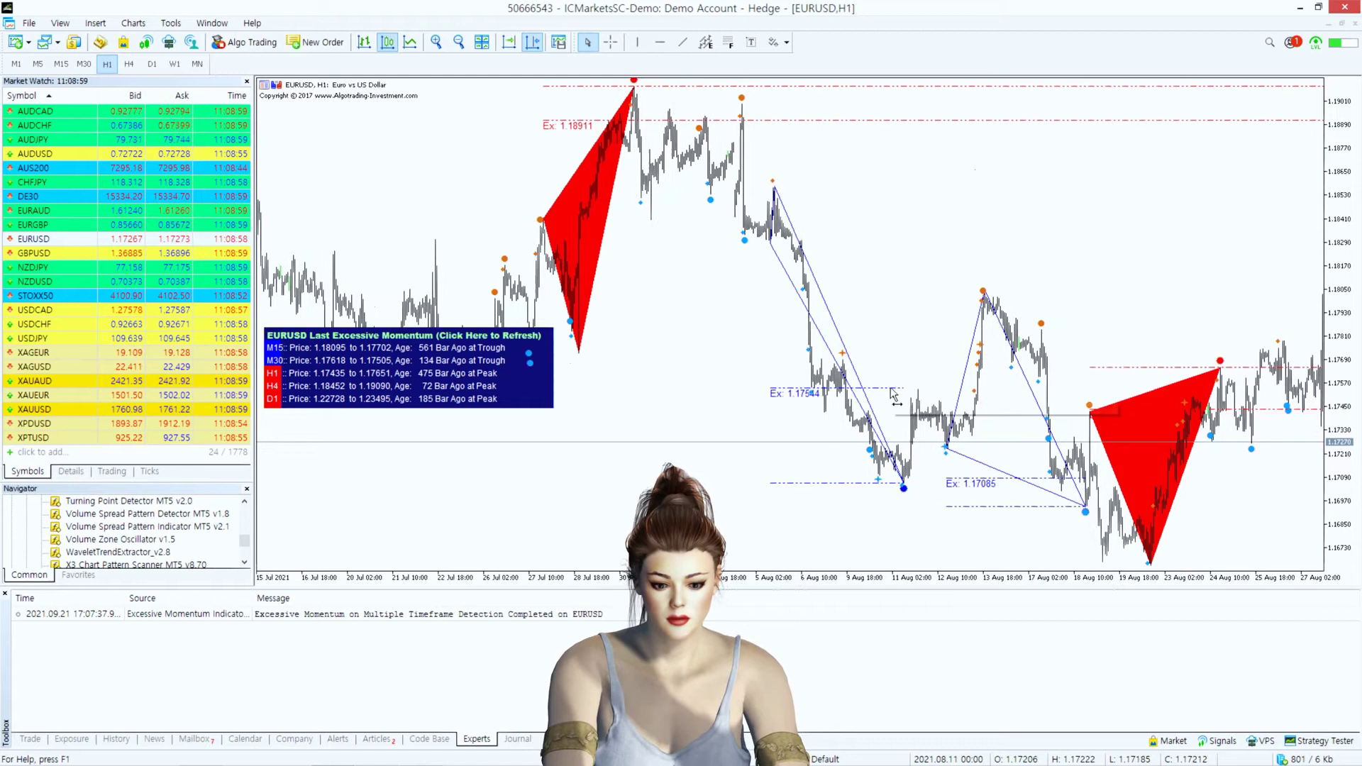
scroll(840, 525, down, 2)
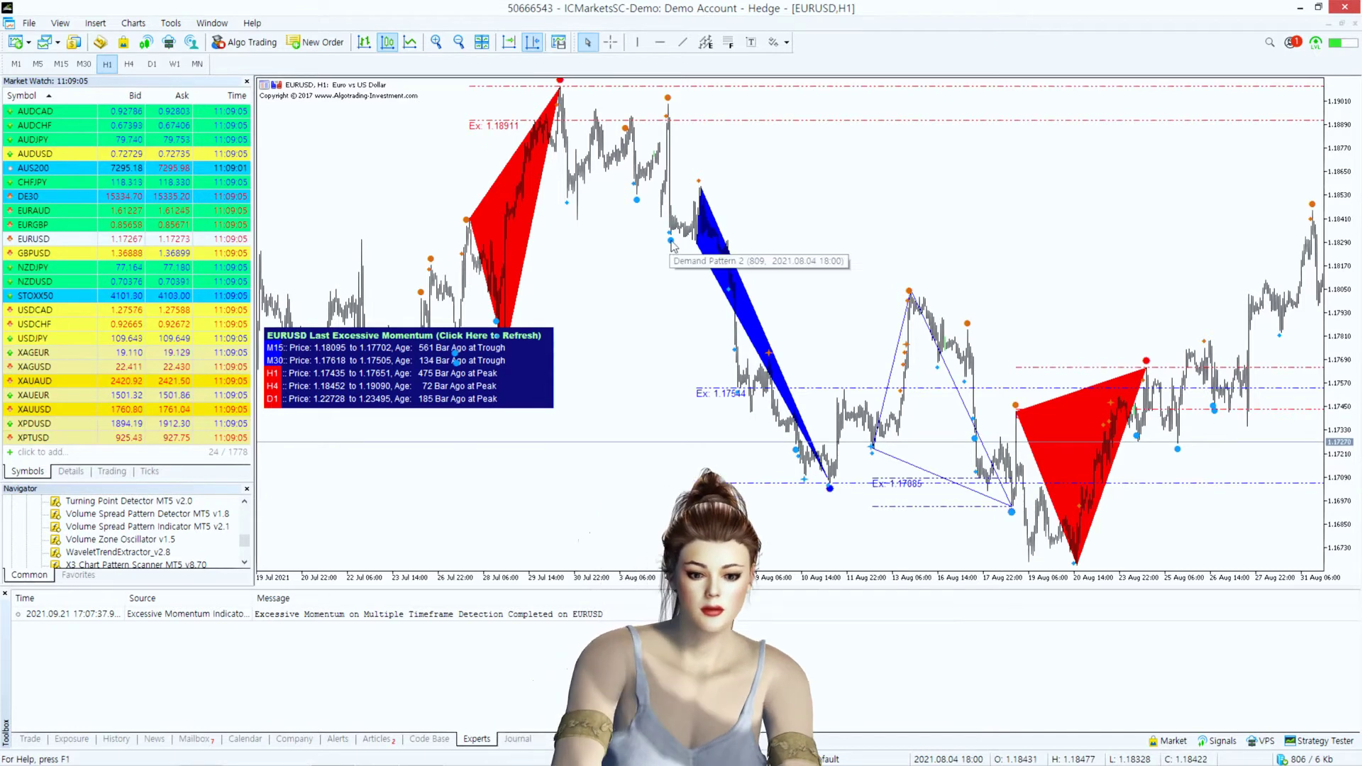
scroll(851, 323, down, 1)
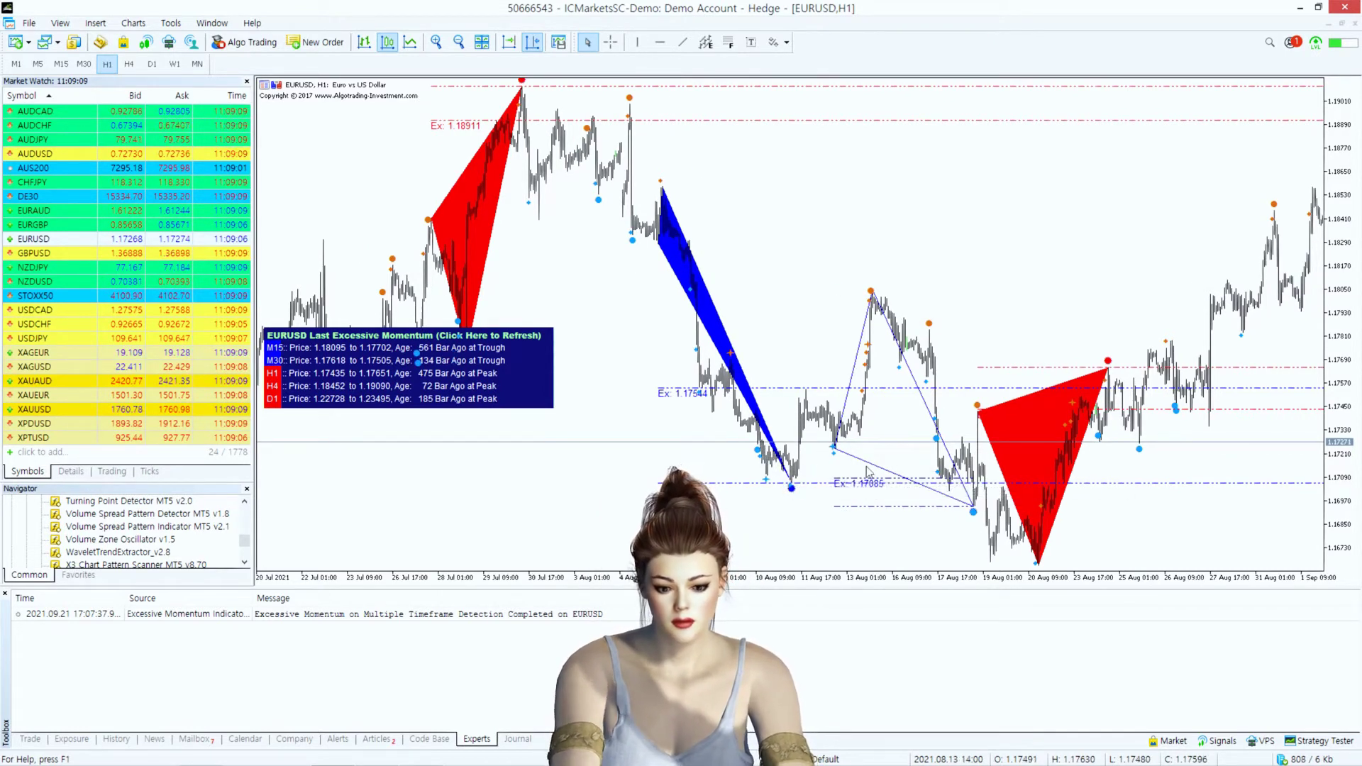
scroll(915, 497, down, 1)
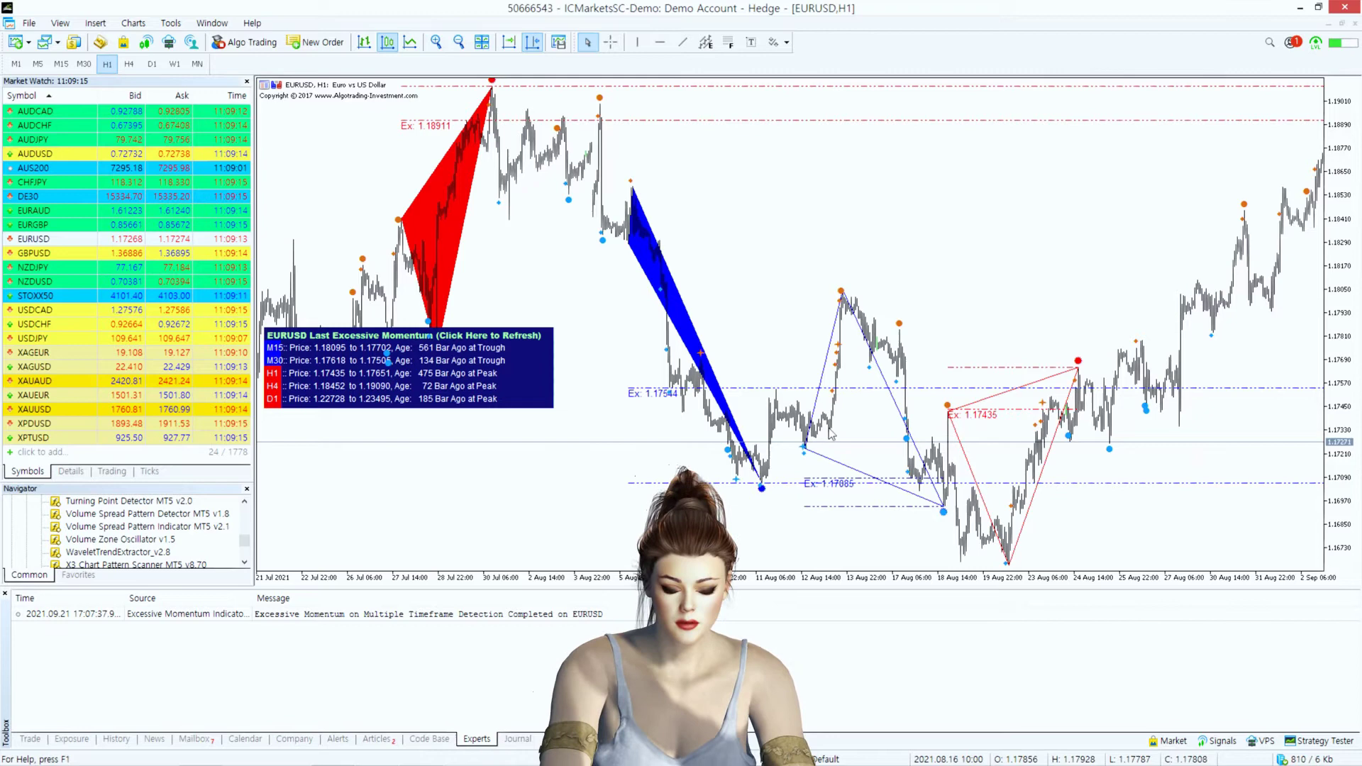
drag(1140, 271, 1105, 270)
drag(891, 245, 1135, 230)
drag(625, 426, 851, 433)
mouse_move(770, 477)
mouse_down()
mouse_move(879, 481)
mouse_move(796, 478)
mouse_up()
scroll(796, 480, down, 12)
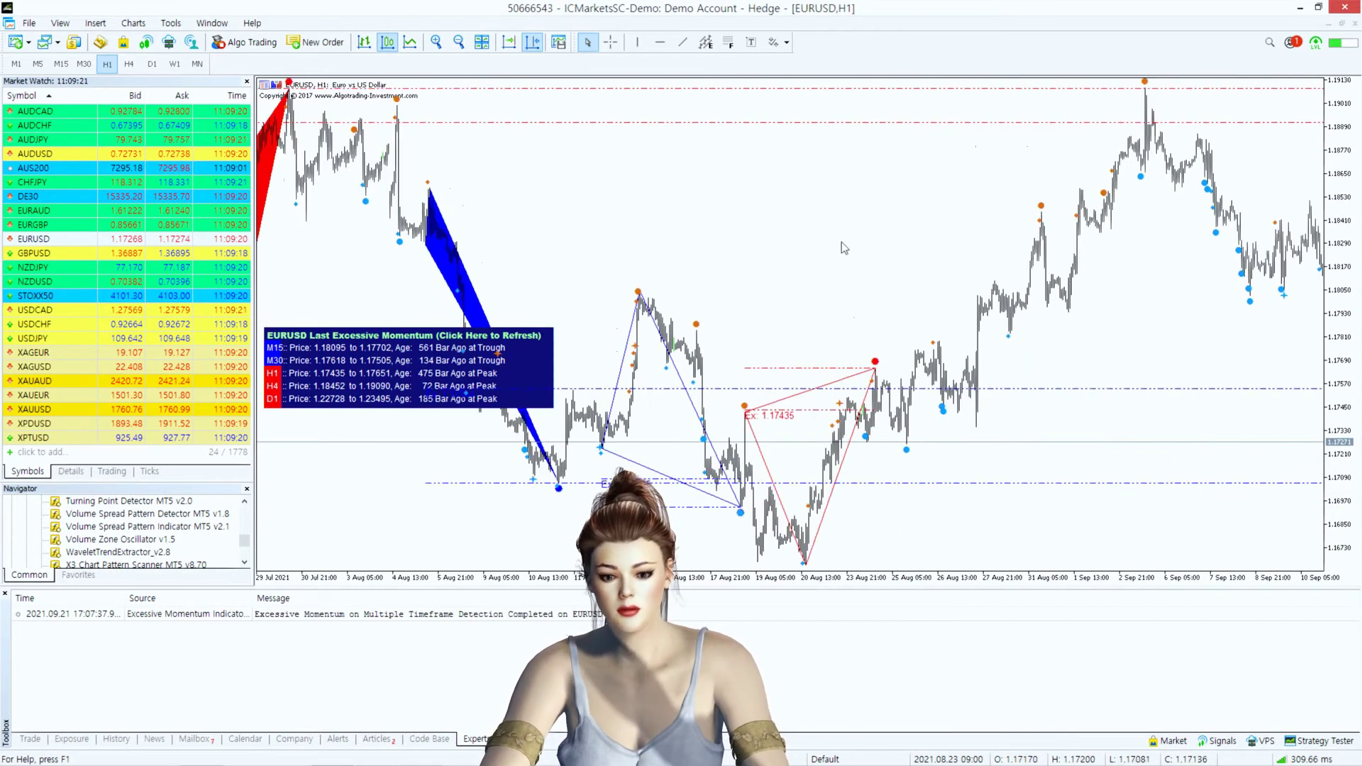
Step: Set the Volume Spread Pattern Detector's Bars to scan to 3000
right_click(841, 241)
click(890, 320)
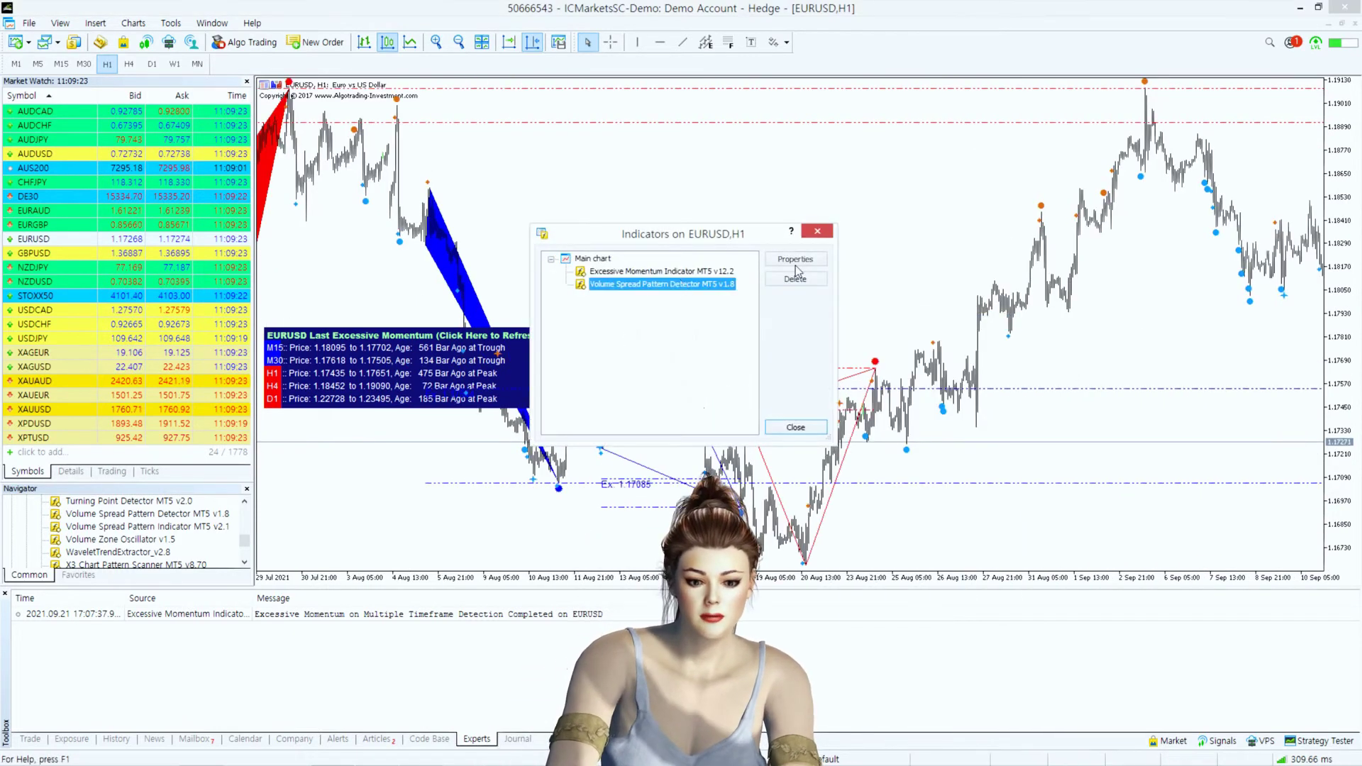
double_click(794, 273)
click(712, 128)
double_click(712, 128)
text(3000)
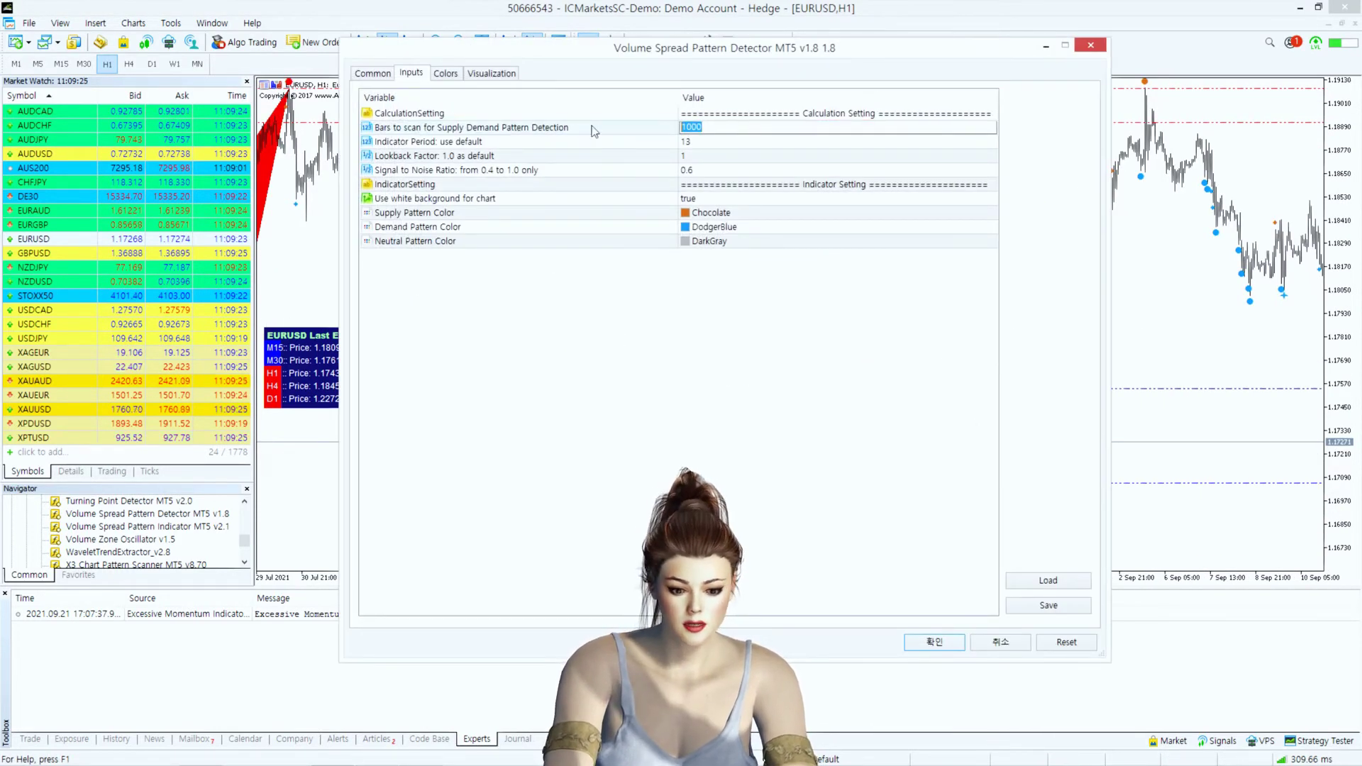
click(922, 642)
click(793, 428)
Step: Scroll back toward June bars and compress the vertical price scale
scroll(768, 505, down, 10)
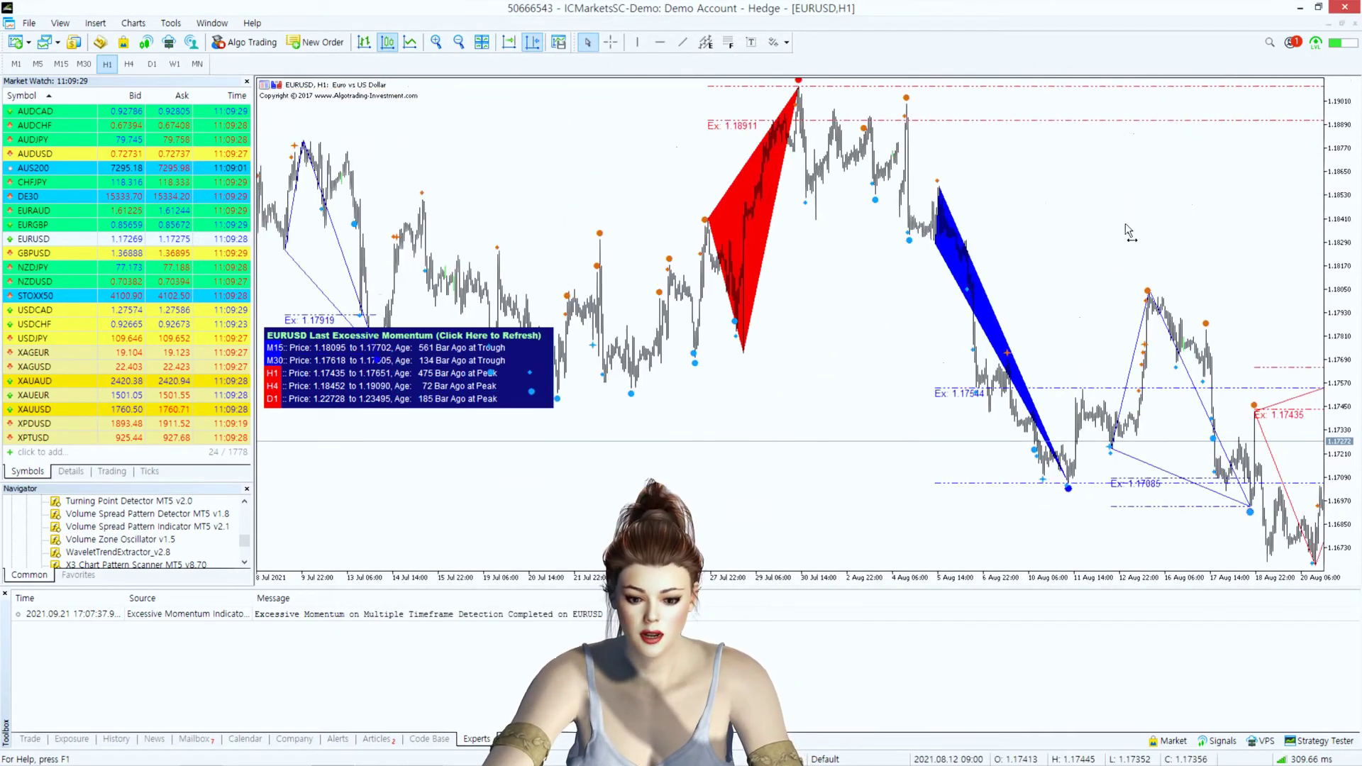
scroll(767, 506, down, 5)
scroll(763, 511, up, 4)
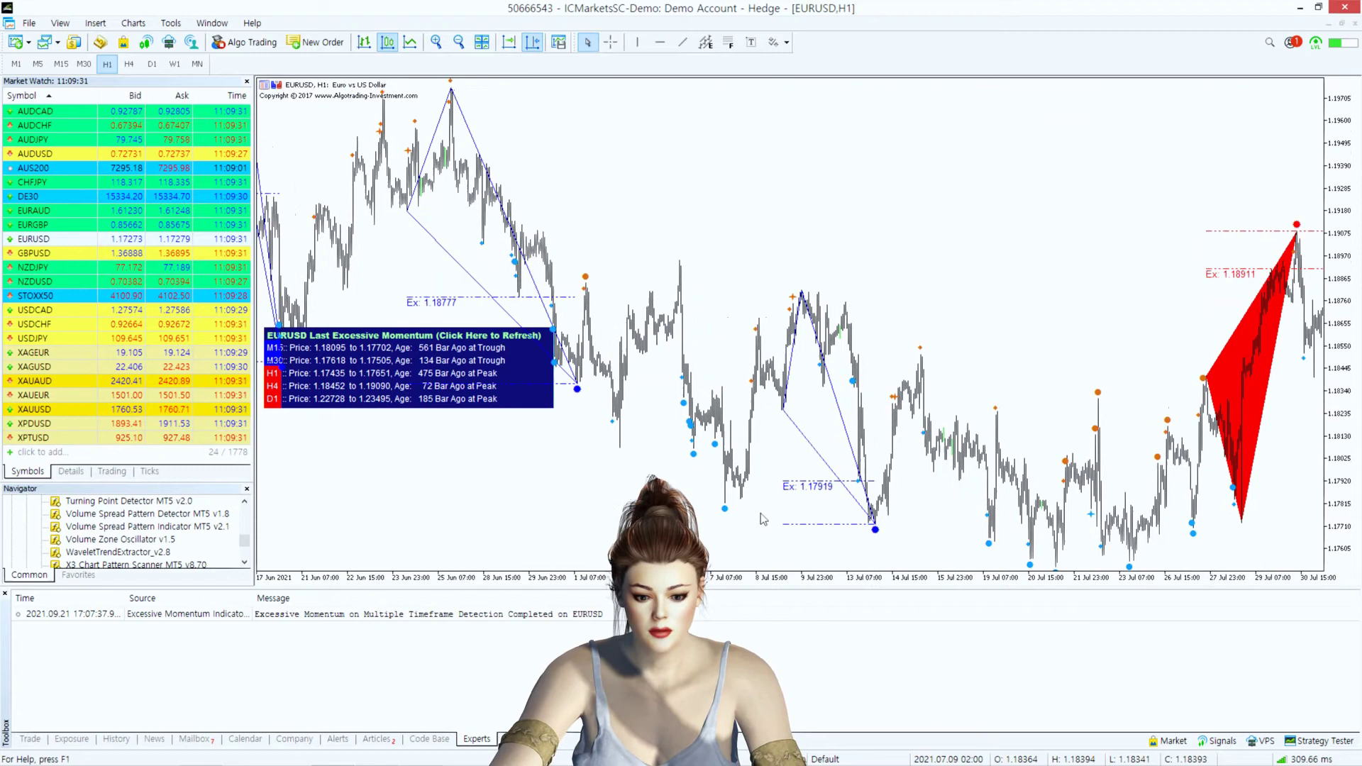
scroll(748, 528, down, 1)
scroll(748, 525, up, 2)
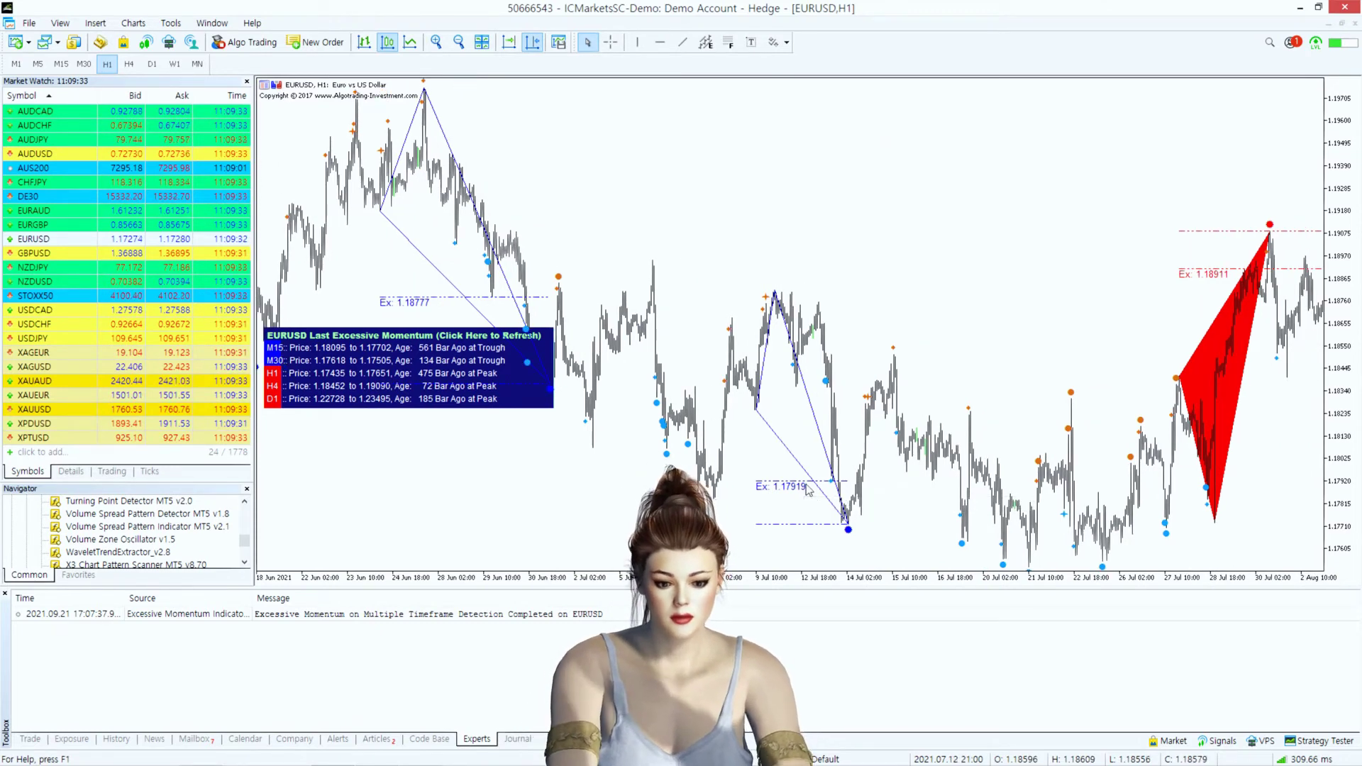
scroll(774, 553, up, 4)
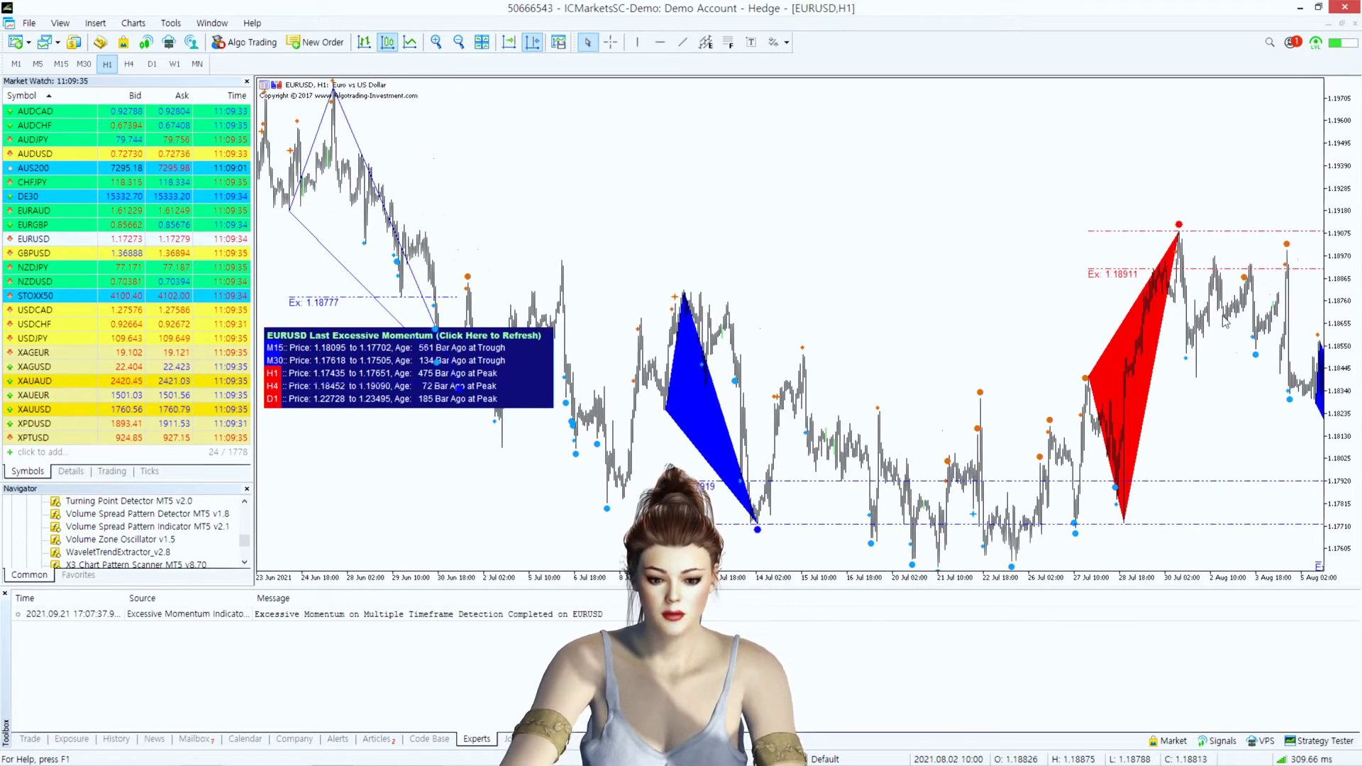
drag(1339, 200, 1340, 243)
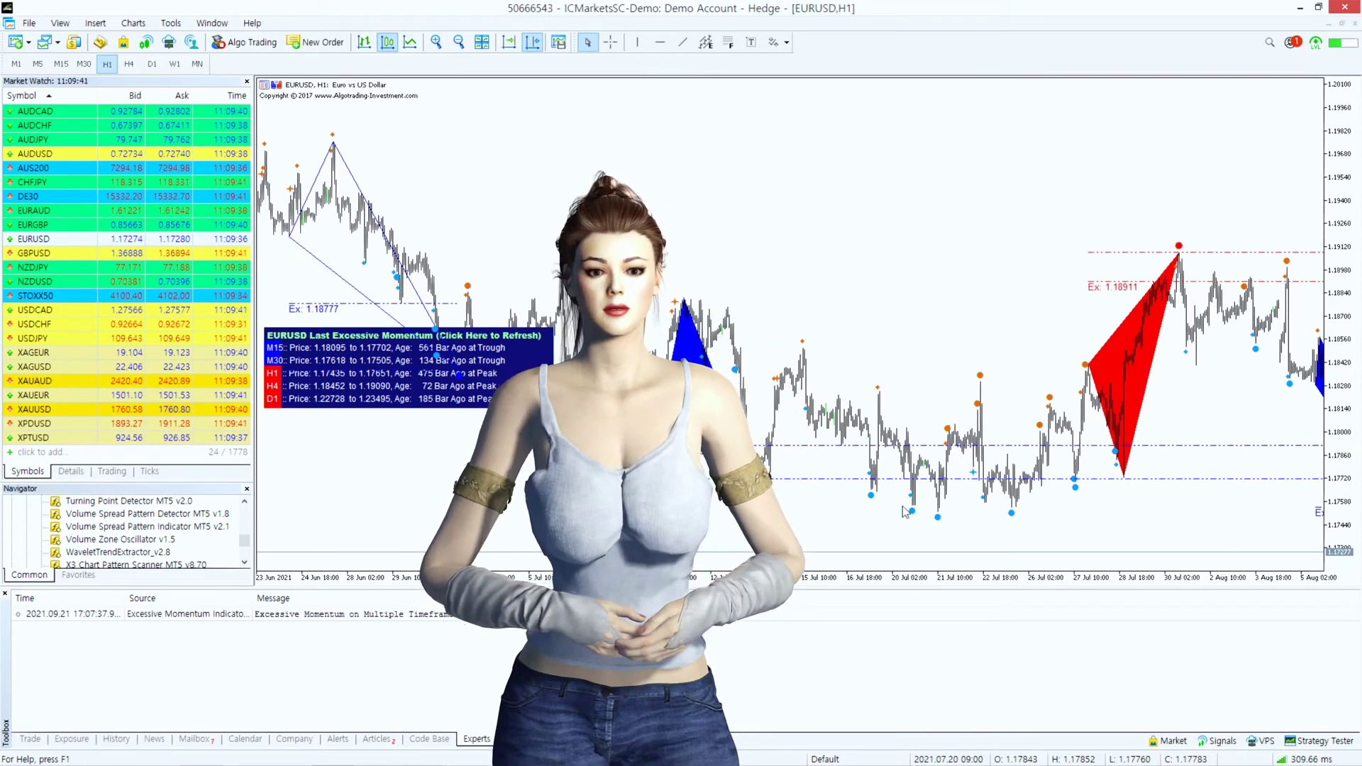
Step: Move the chart back to April–June 2021, then forward to the mid-May–June bars
drag(423, 482, 537, 483)
scroll(883, 293, down, 10)
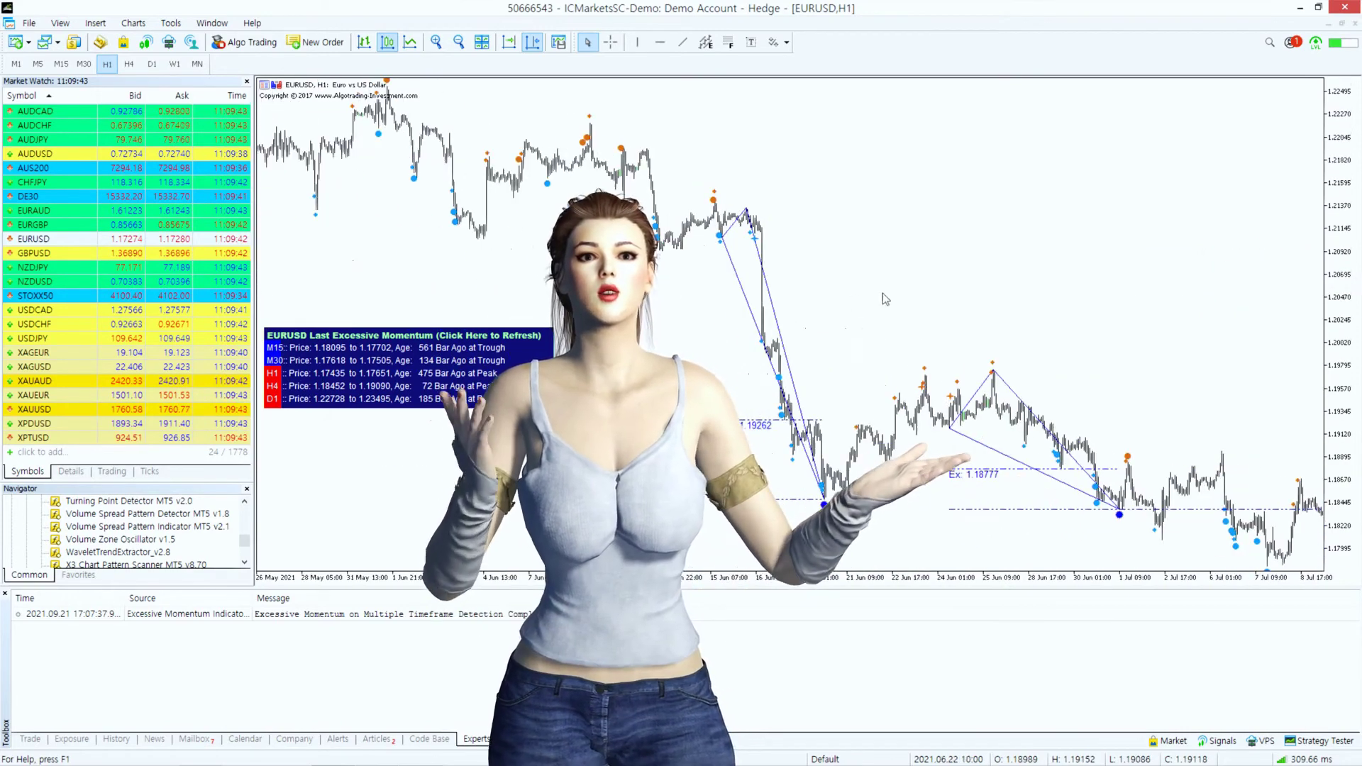
scroll(642, 139, down, 10)
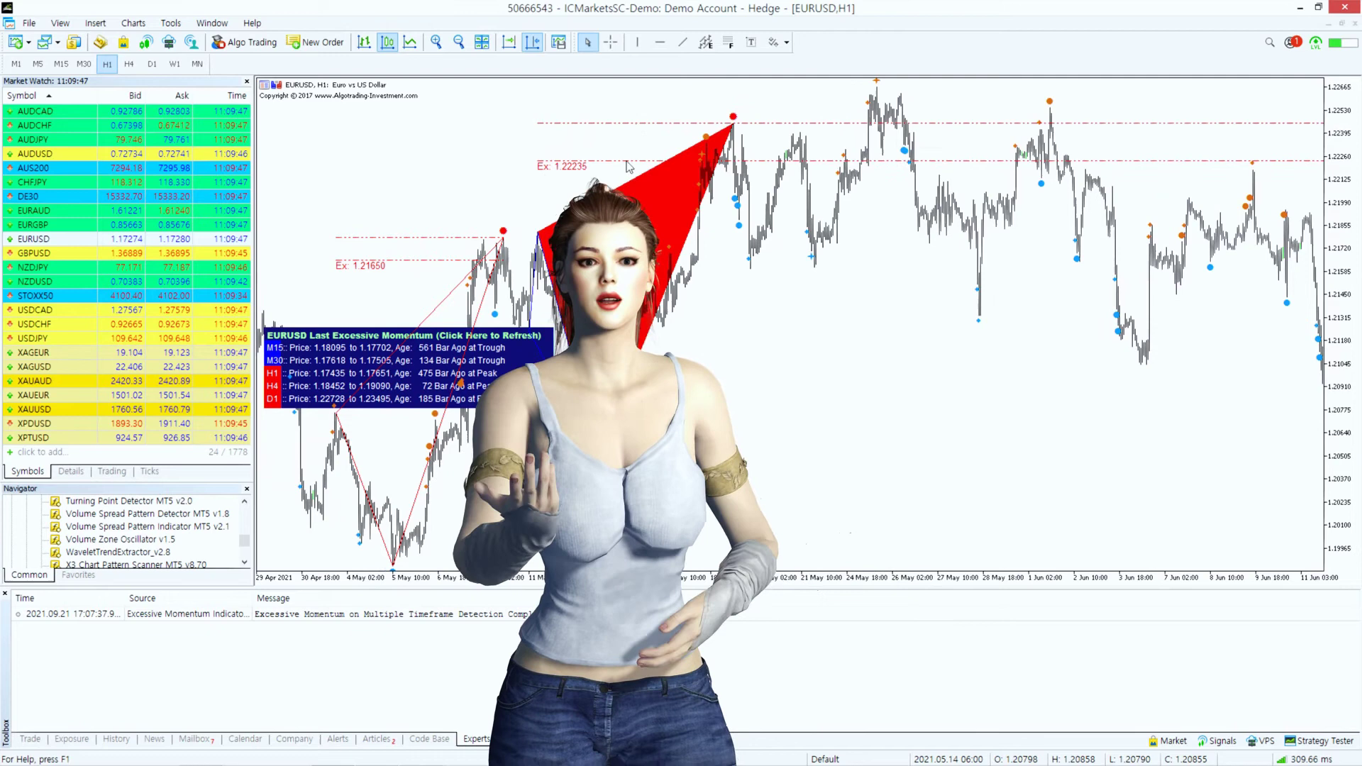
scroll(862, 346, down, 3)
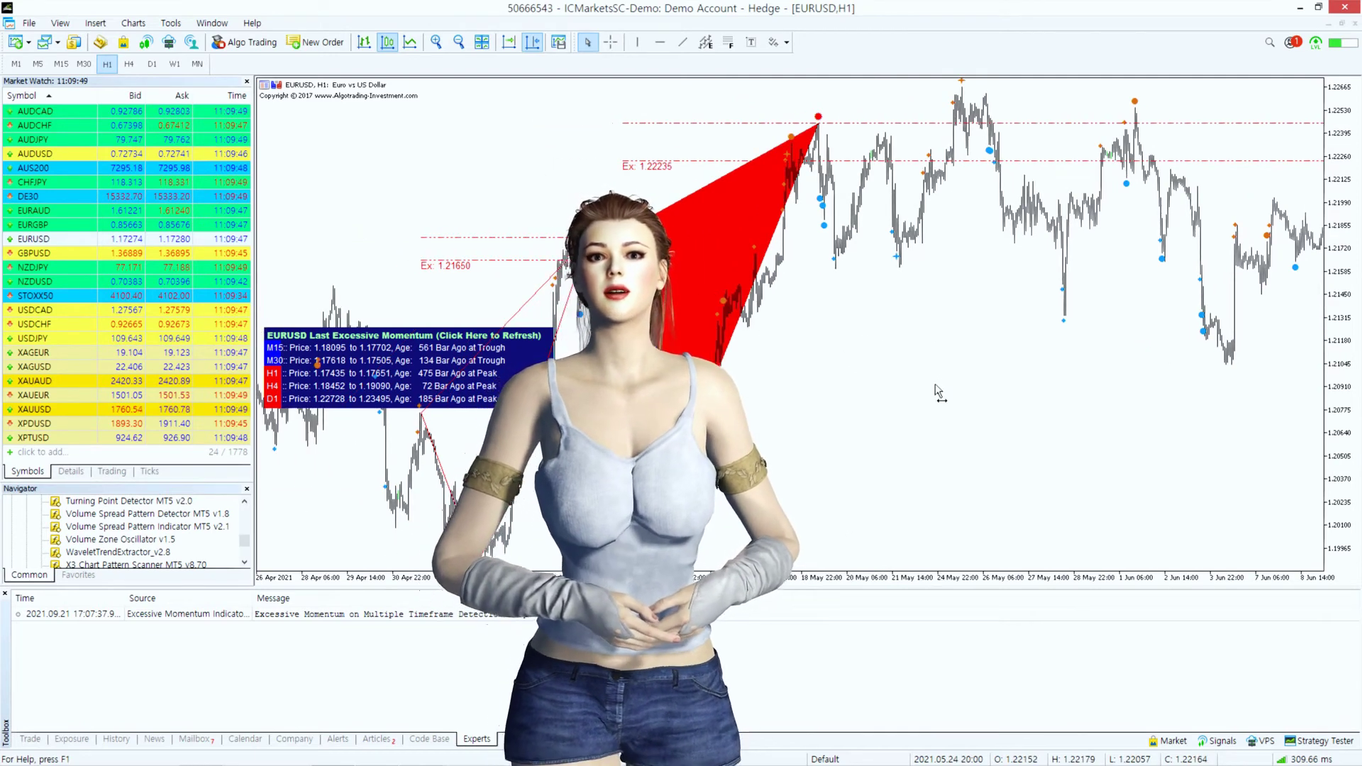
scroll(989, 413, down, 3)
drag(1015, 435, 810, 458)
scroll(837, 482, up, 10)
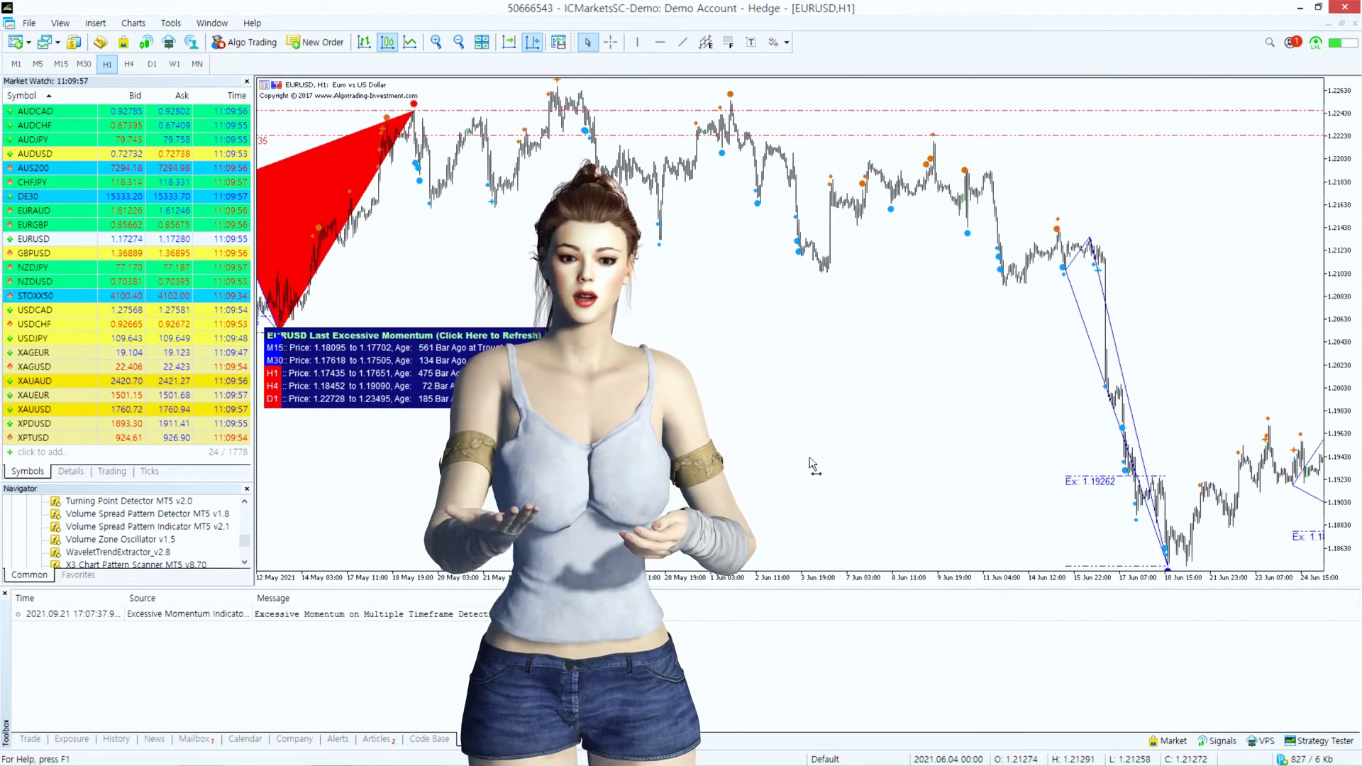